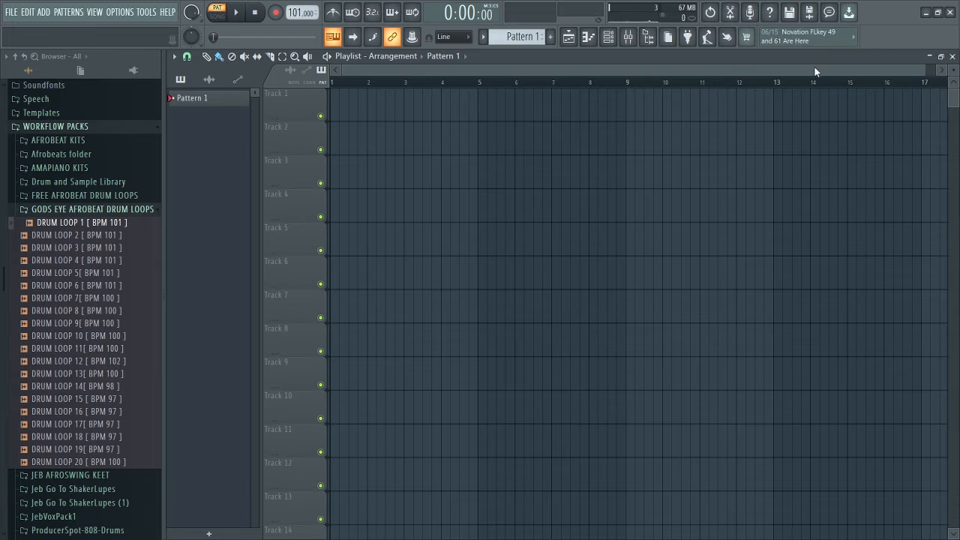
Step: Place DRUM LOOP 1 [ BPM 101 ] at the start of Track 1 and slice off the excess past bar 5
drag(93, 224, 345, 98)
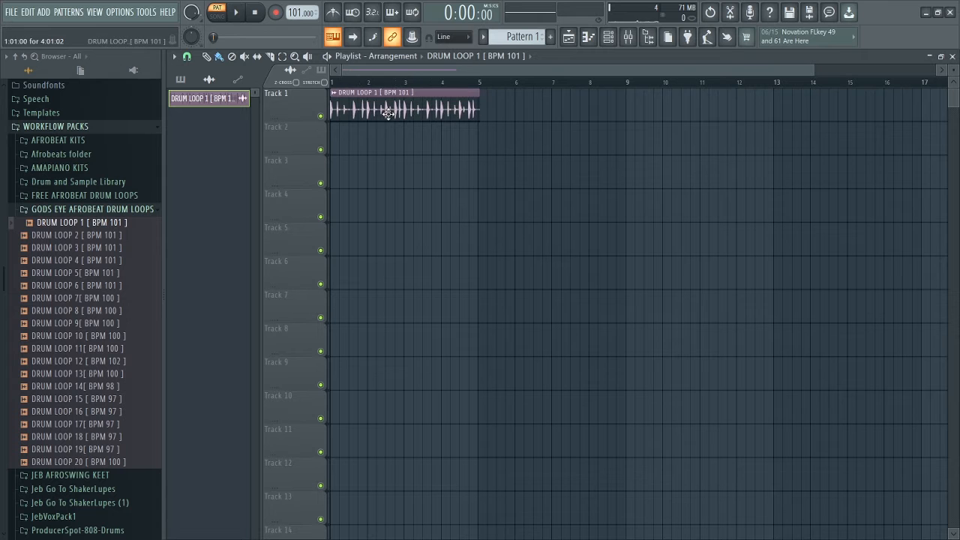
drag(812, 67, 501, 67)
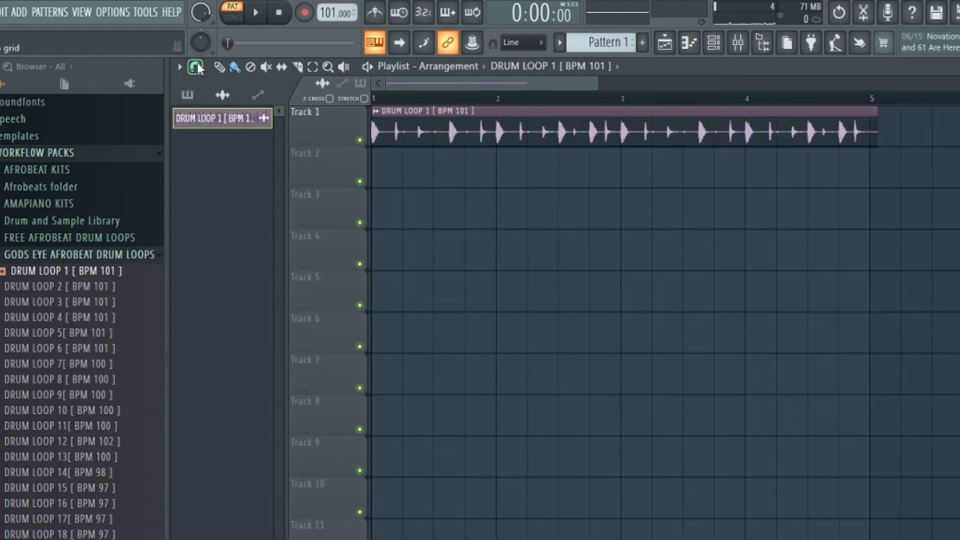
click(196, 67)
click(225, 277)
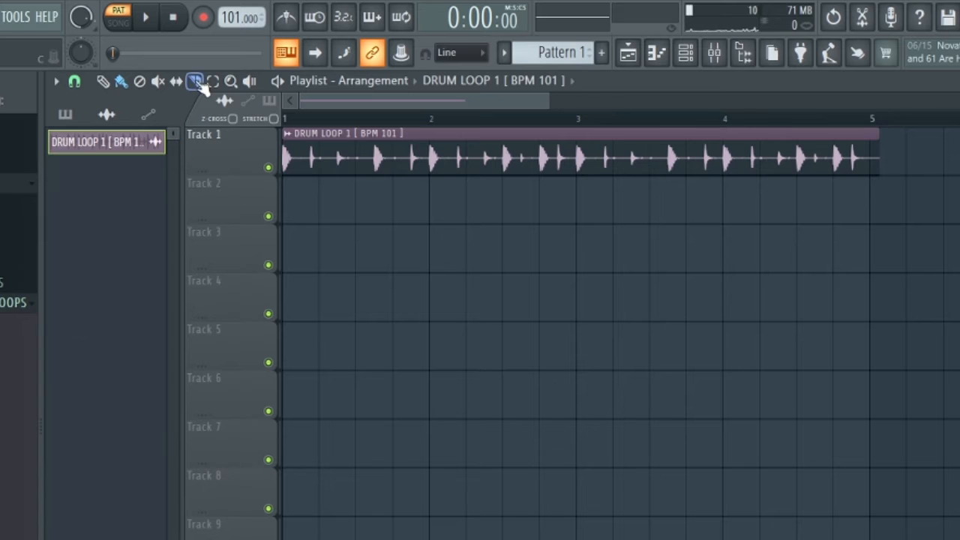
click(200, 82)
drag(877, 192, 877, 122)
click(102, 81)
right_click(875, 160)
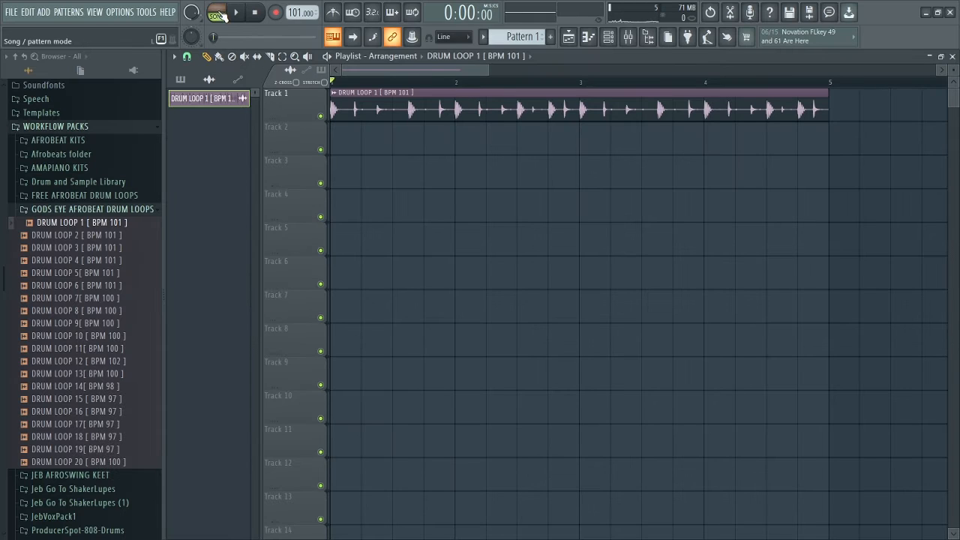
Step: Switch playback to song mode and play the trimmed drum loop
click(218, 13)
key(space)
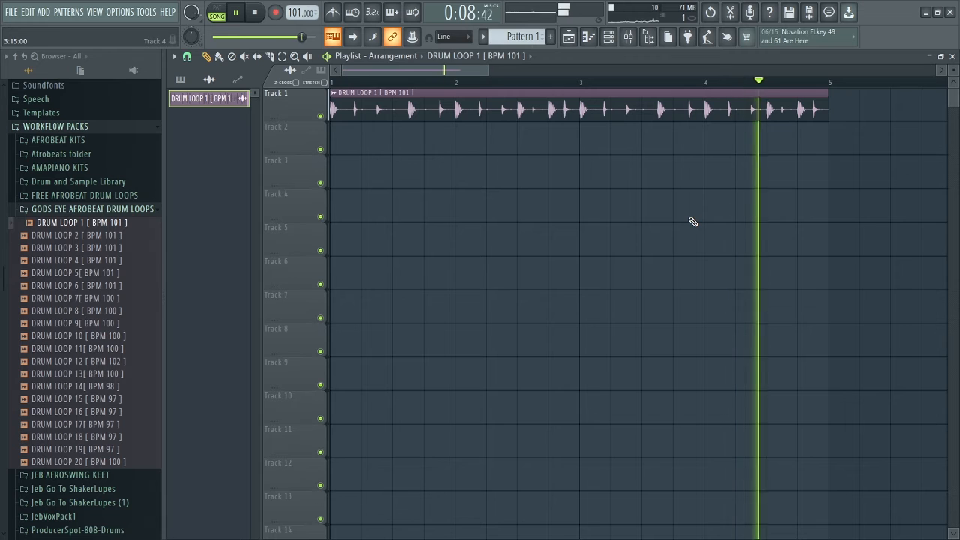
key(space)
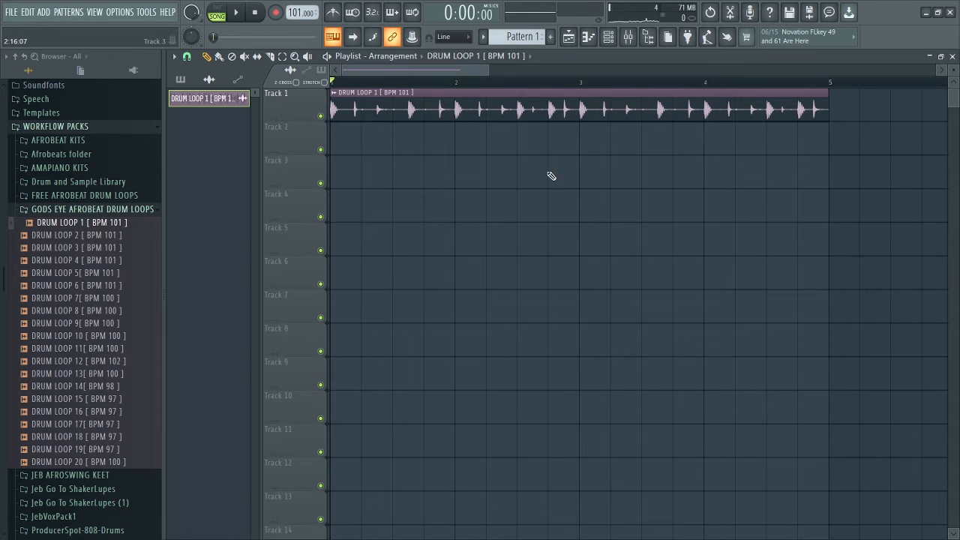
Step: Place Pattern 1 at the start of Track 2 and add the Hypersonic plugin to the channel rack
click(551, 39)
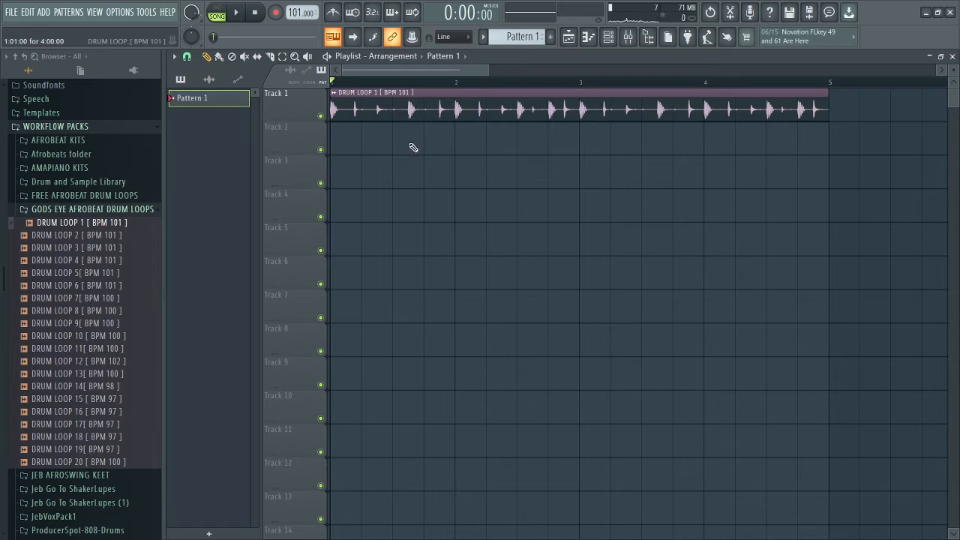
click(342, 141)
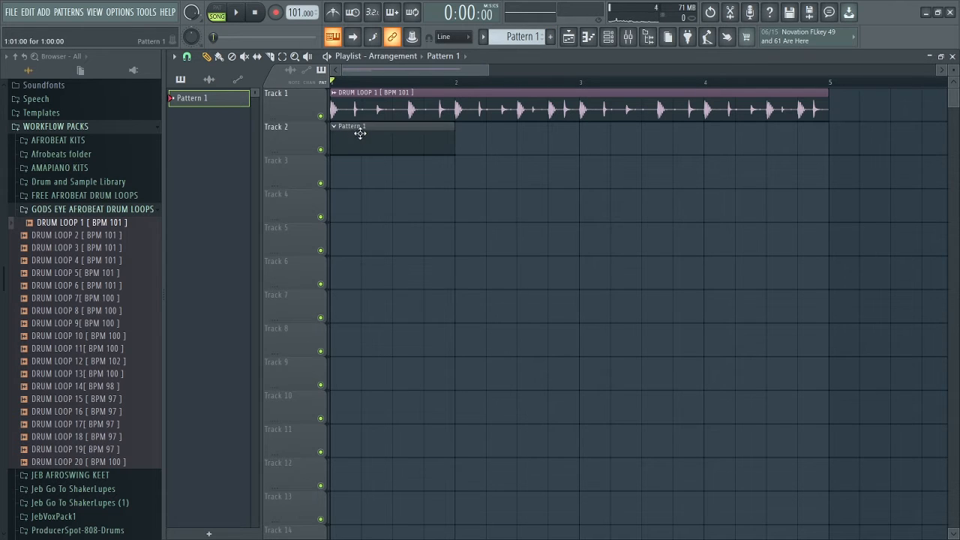
click(608, 37)
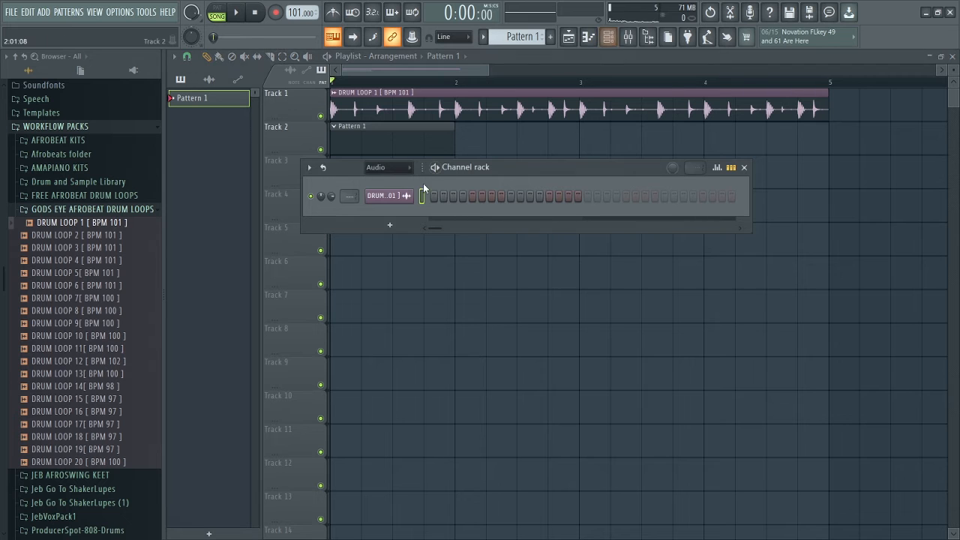
click(133, 70)
drag(86, 319, 365, 225)
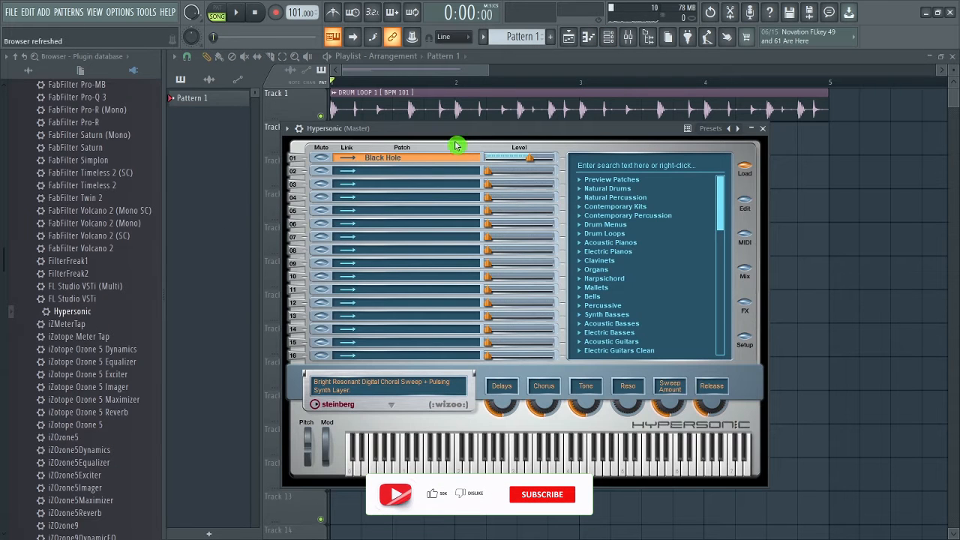
Step: Load the LA Piano Soft patch from Hypersonic's Electric Pianos category and close the plugin window
click(583, 256)
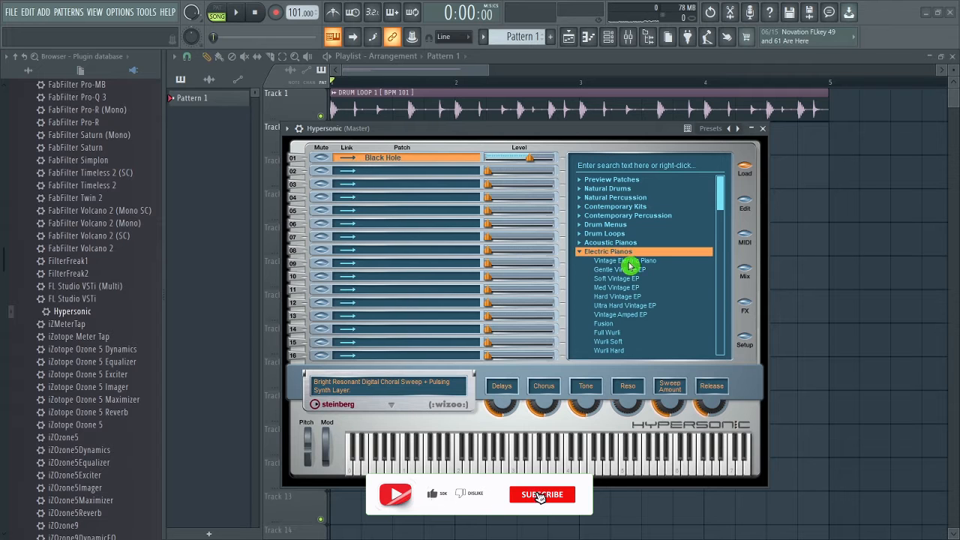
scroll(700, 273, down, 3)
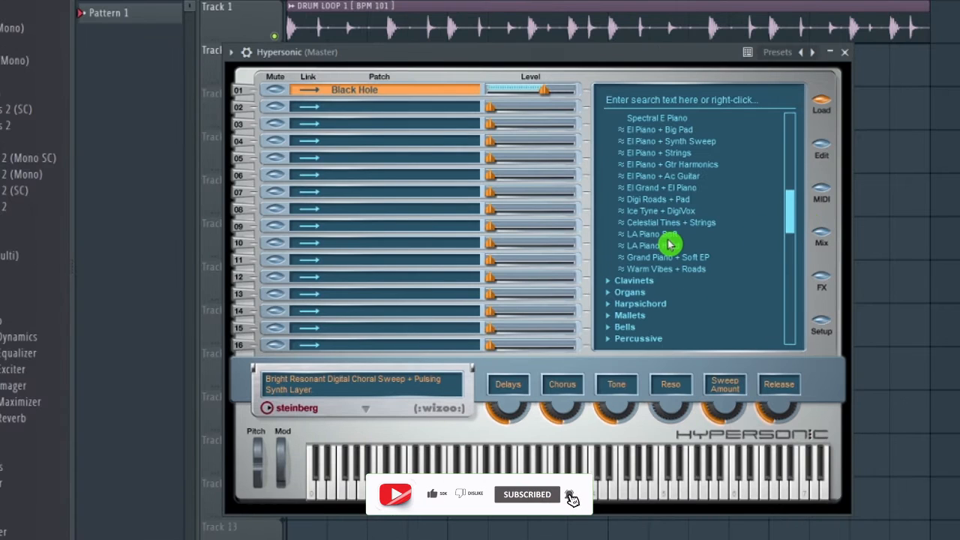
click(668, 237)
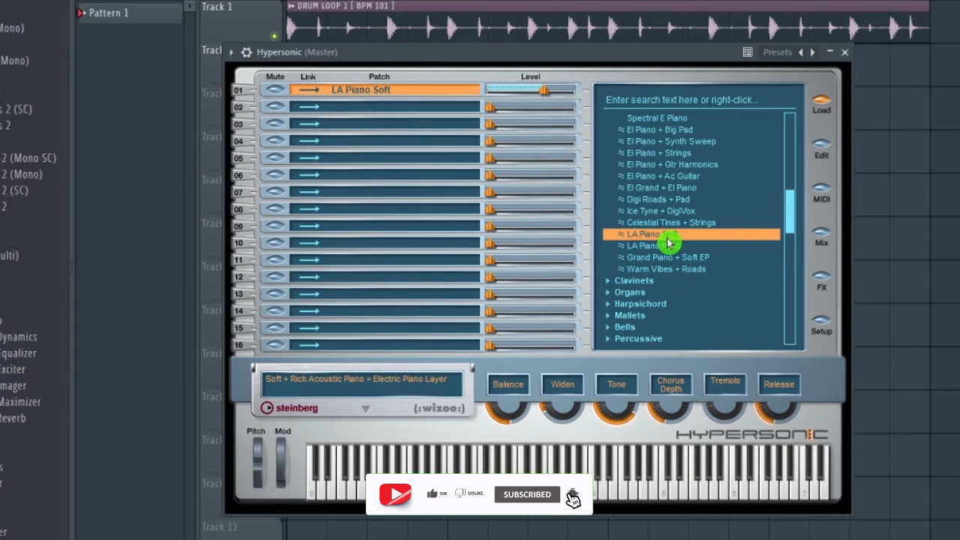
click(845, 52)
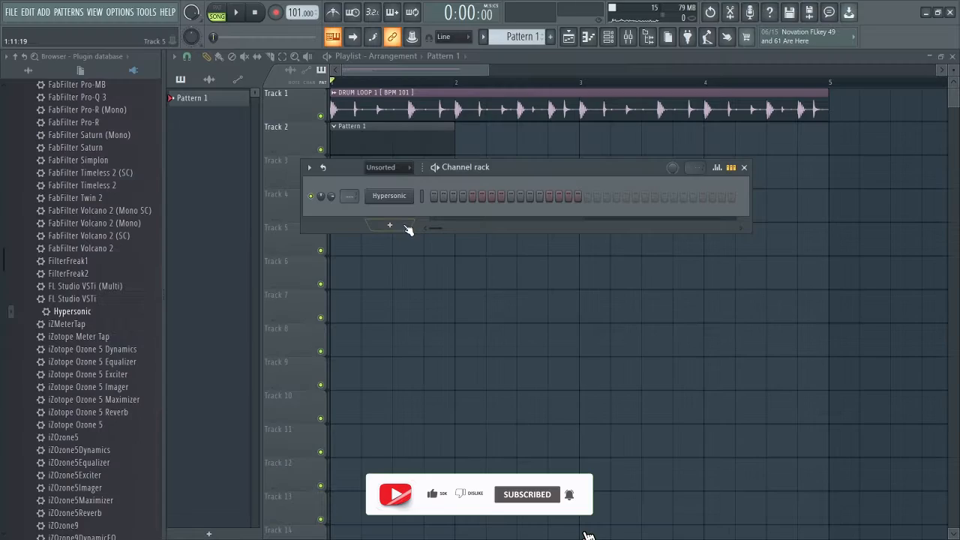
Step: Show Hypersonic's piano roll without the browser and set scale highlighting to root note A, Minor Natural (Aeolian)
right_click(370, 194)
click(390, 195)
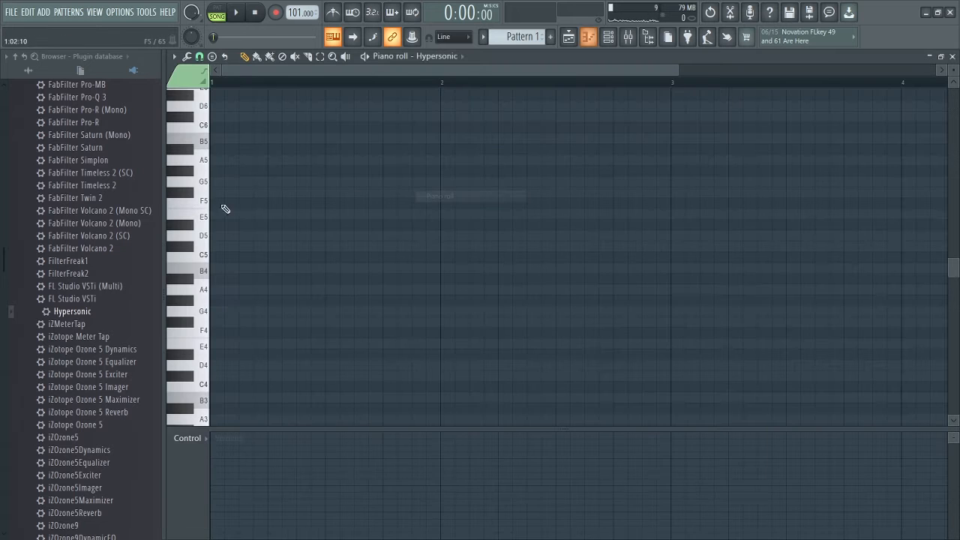
click(26, 58)
click(12, 57)
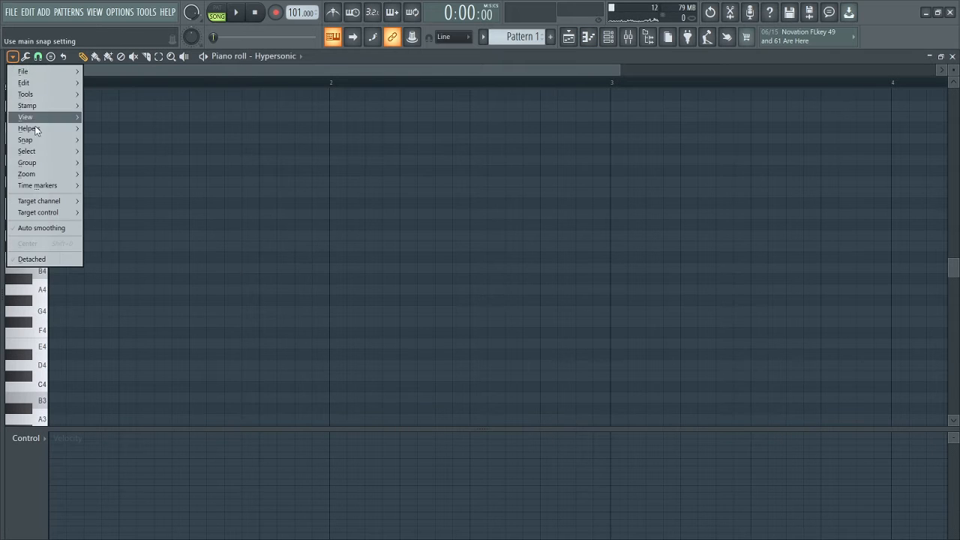
mouse_move(34, 128)
mouse_move(179, 141)
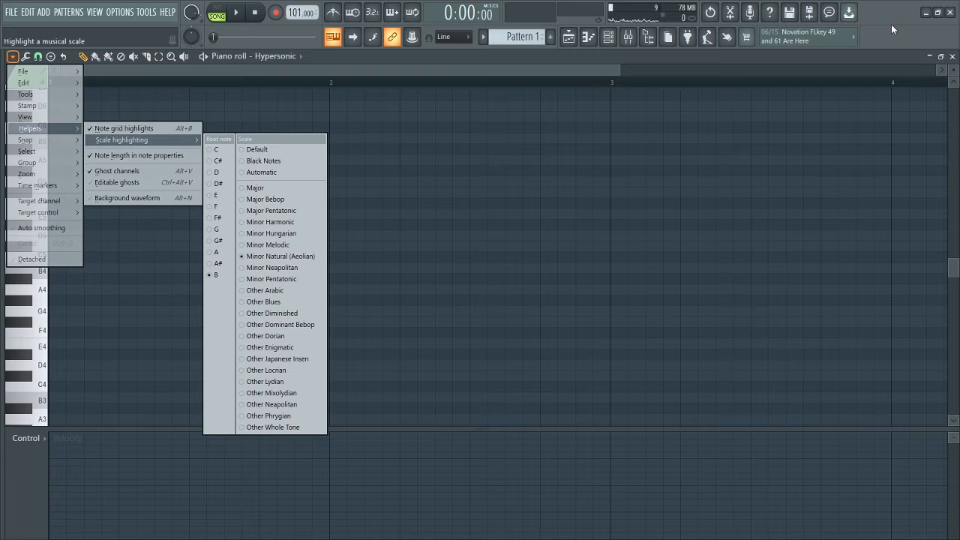
click(284, 260)
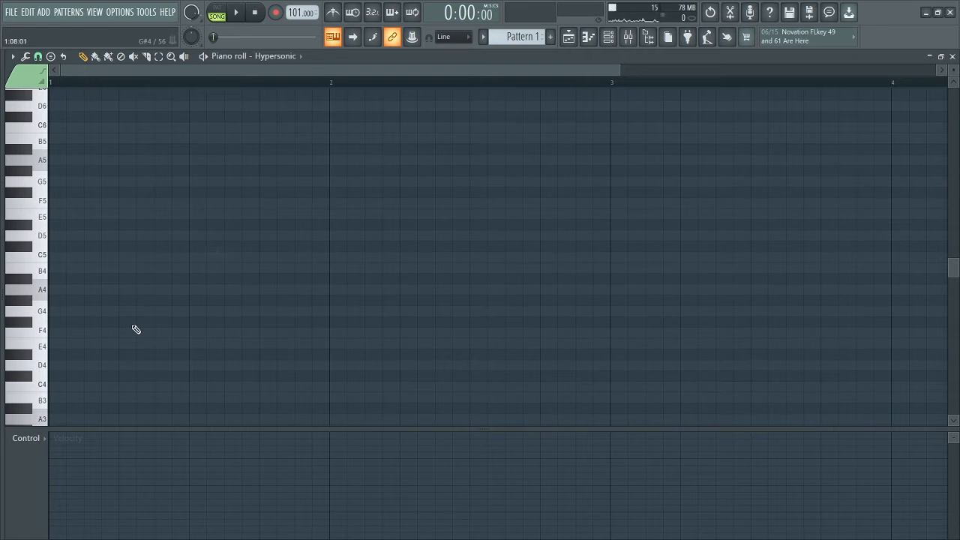
Step: Draw the root notes: A4 for all of bar 1, then G4 and F4 for half of bar 2 each
key(n)
key(comma)
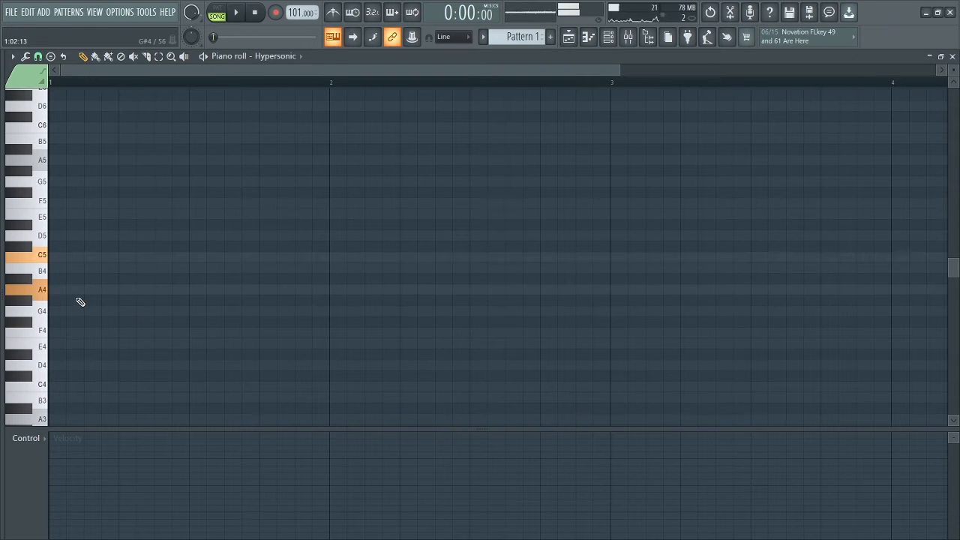
click(56, 290)
drag(81, 288, 324, 284)
click(336, 311)
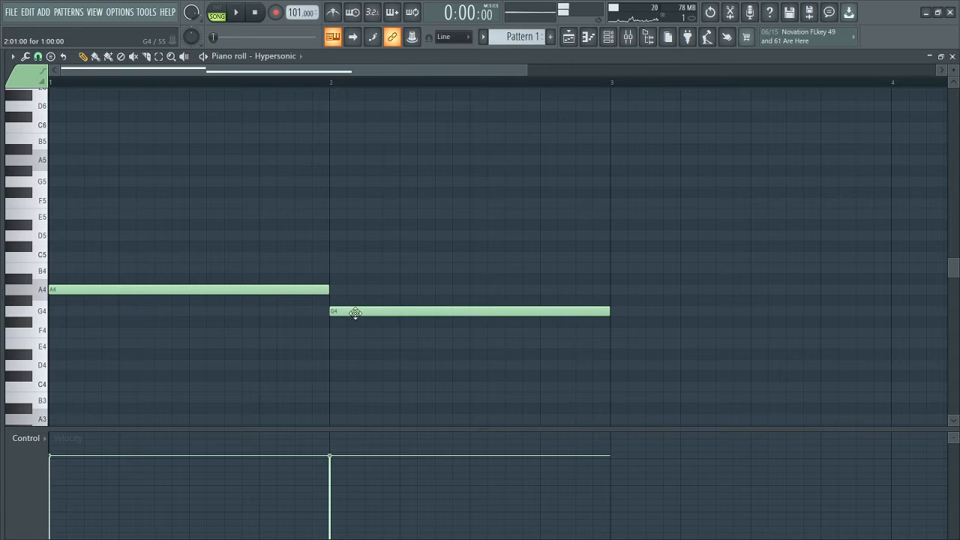
drag(613, 314, 473, 321)
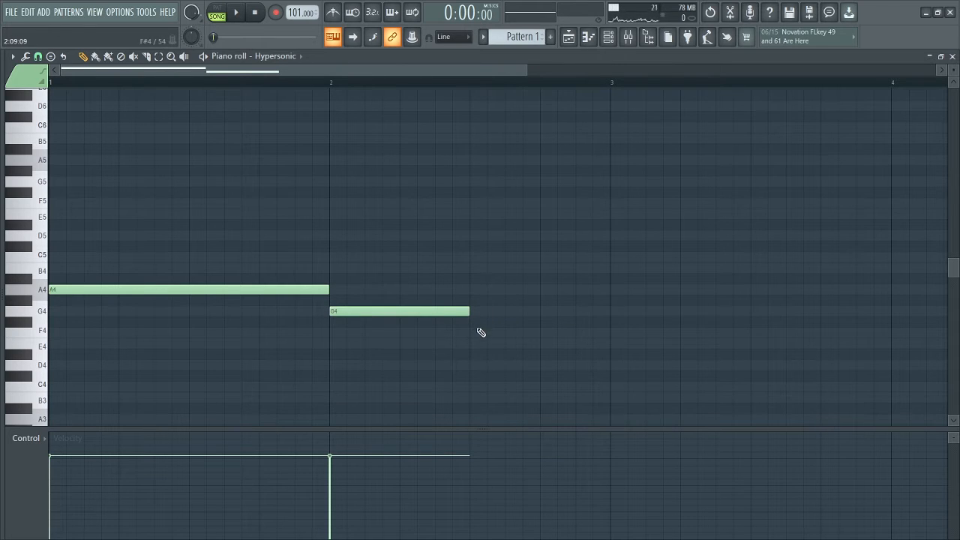
click(475, 332)
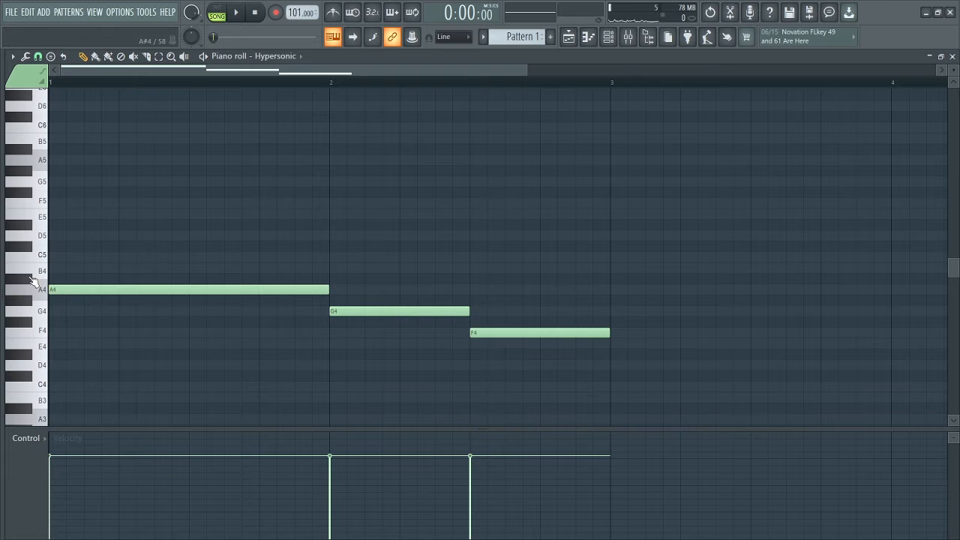
Step: Build the bar 1 chord by adding full-bar C5 and E5 notes above A4
click(66, 258)
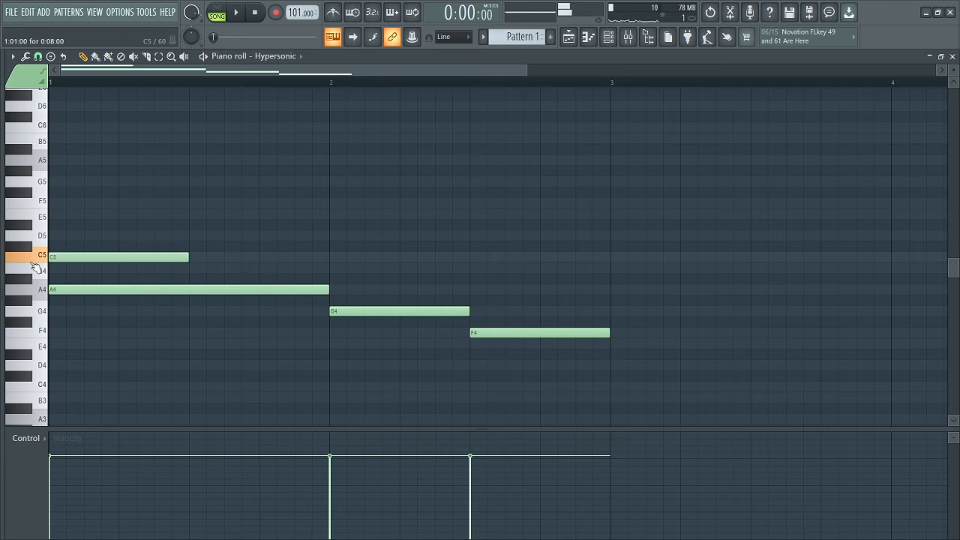
click(86, 289)
right_click(91, 258)
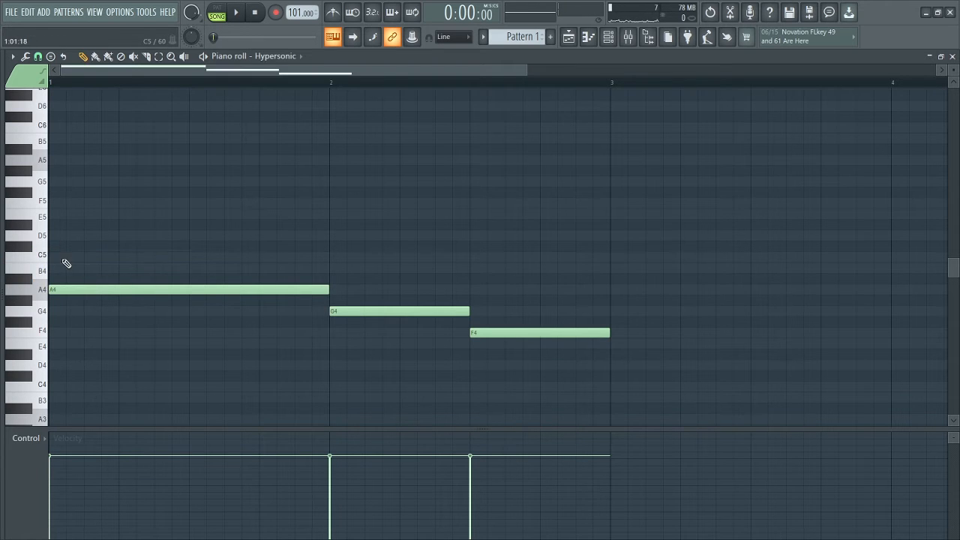
click(66, 258)
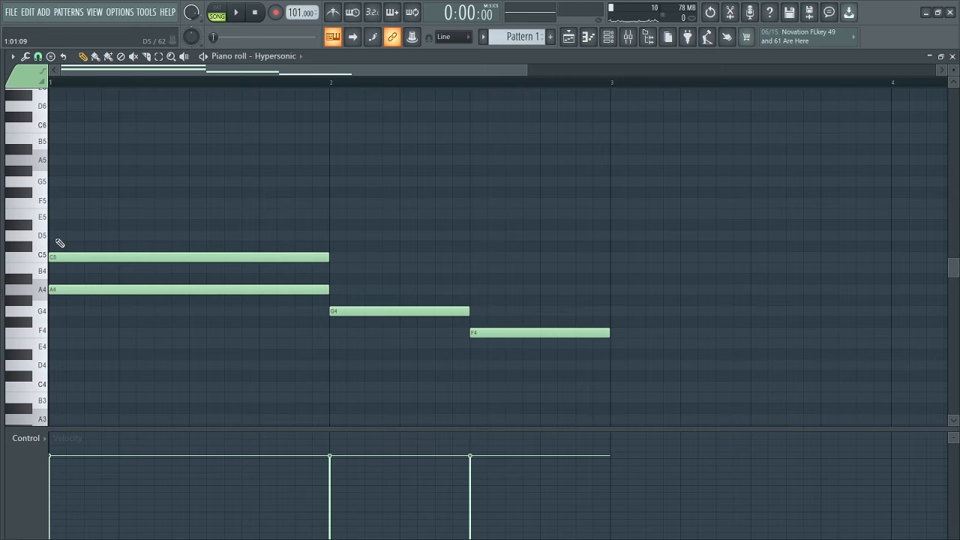
click(49, 215)
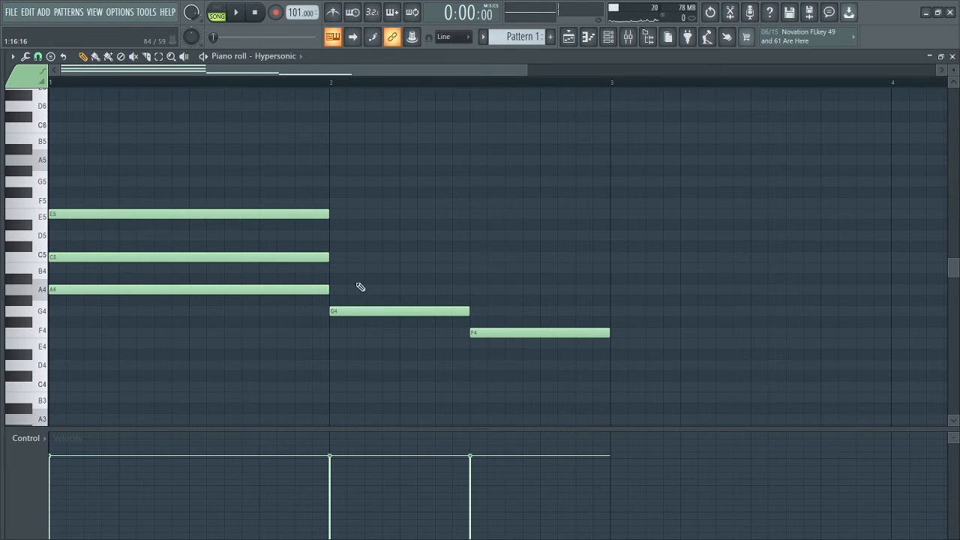
Step: Complete the half-bar chords in bar 2 with B4 and D5 over G4 and A4 and C5 over F4, and play the progression
click(352, 315)
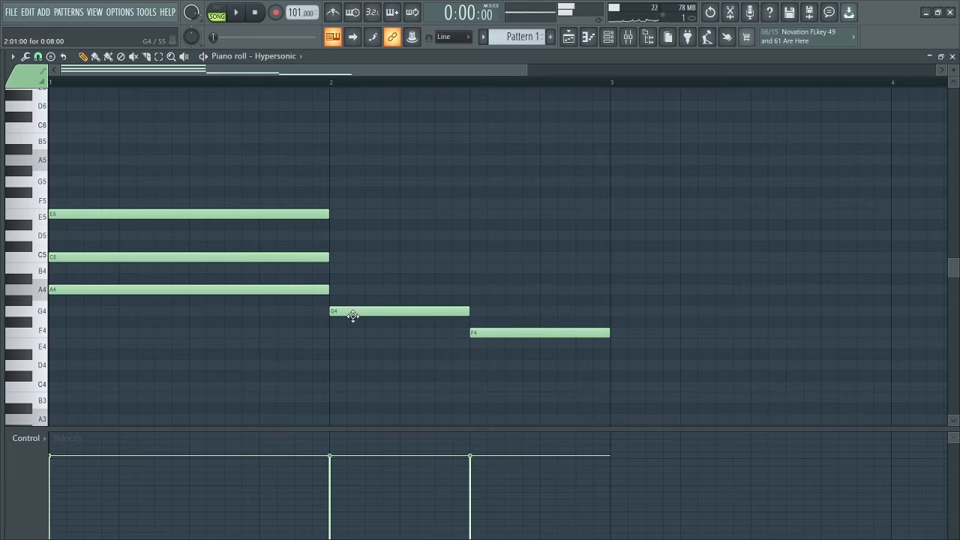
click(334, 270)
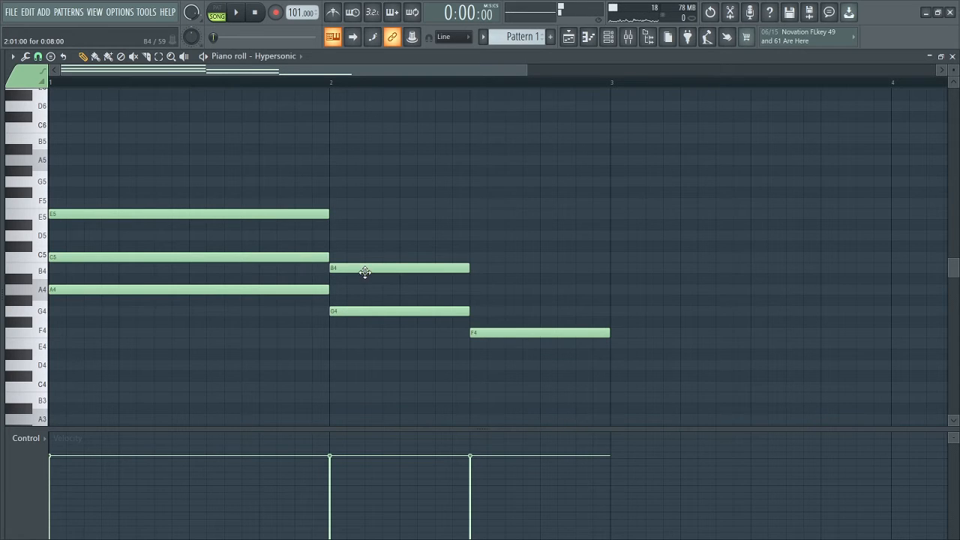
click(339, 237)
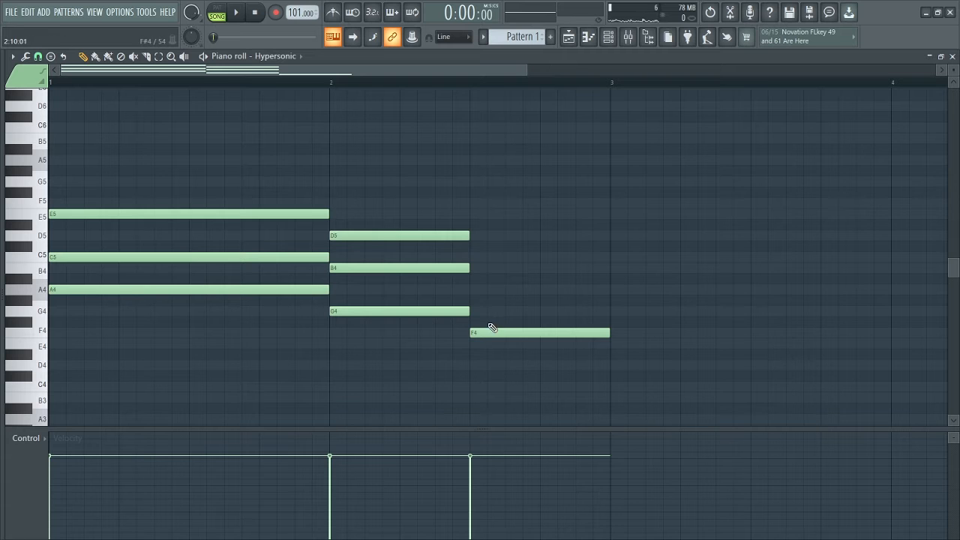
click(474, 291)
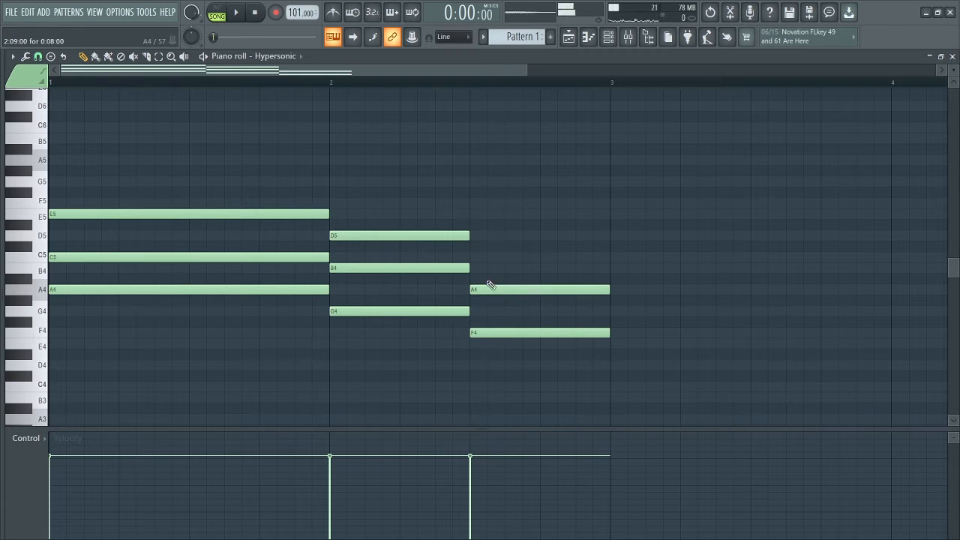
click(473, 258)
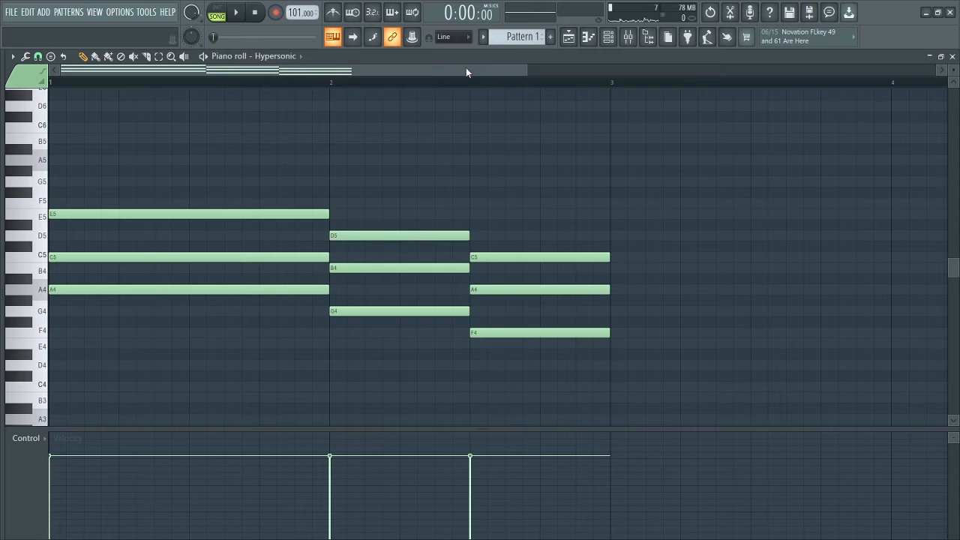
key(space)
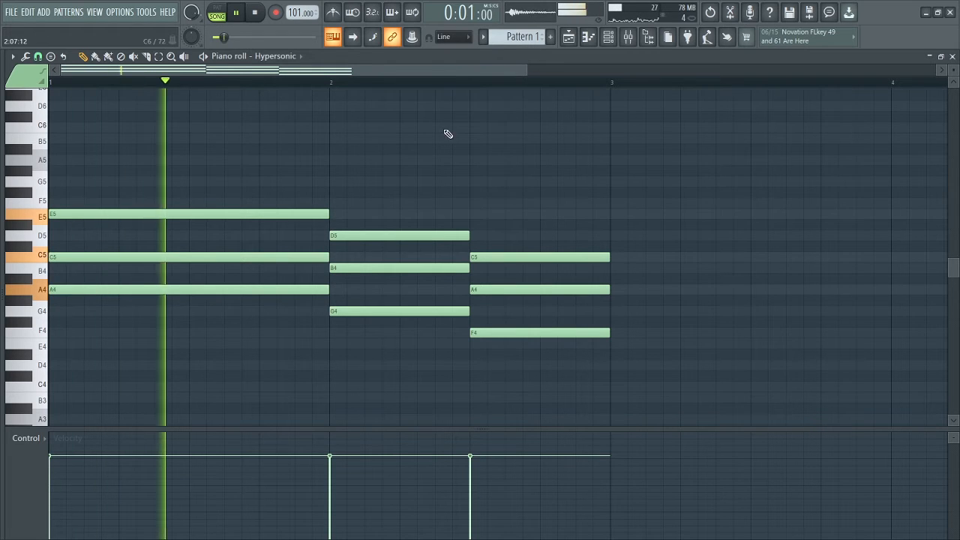
key(space)
Step: Return to the playlist, mute the drum loop's Track 1, and open the channel rack
click(569, 37)
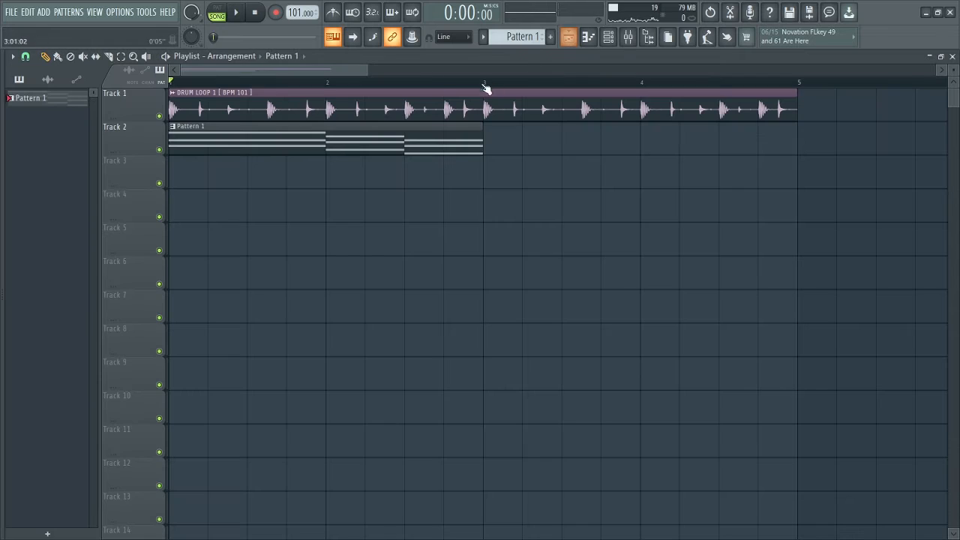
click(159, 116)
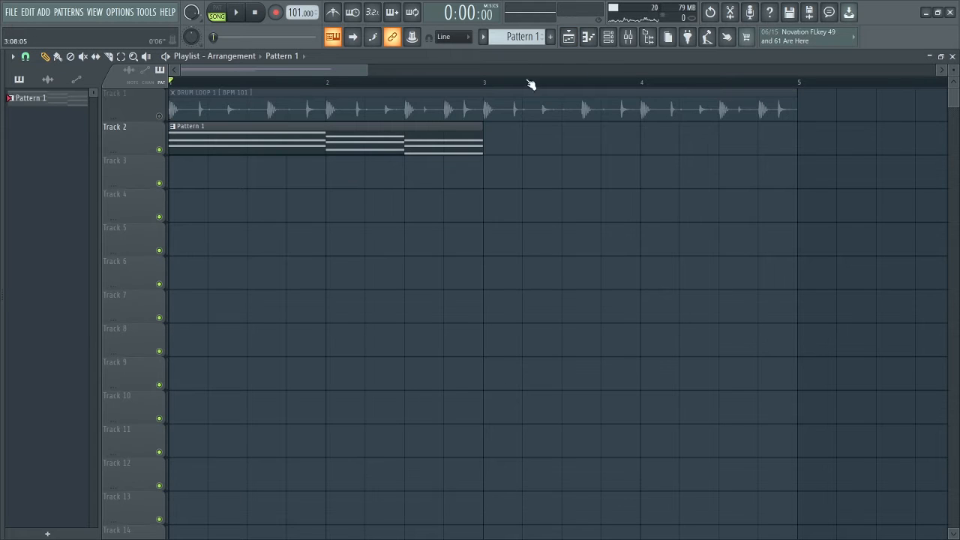
click(608, 37)
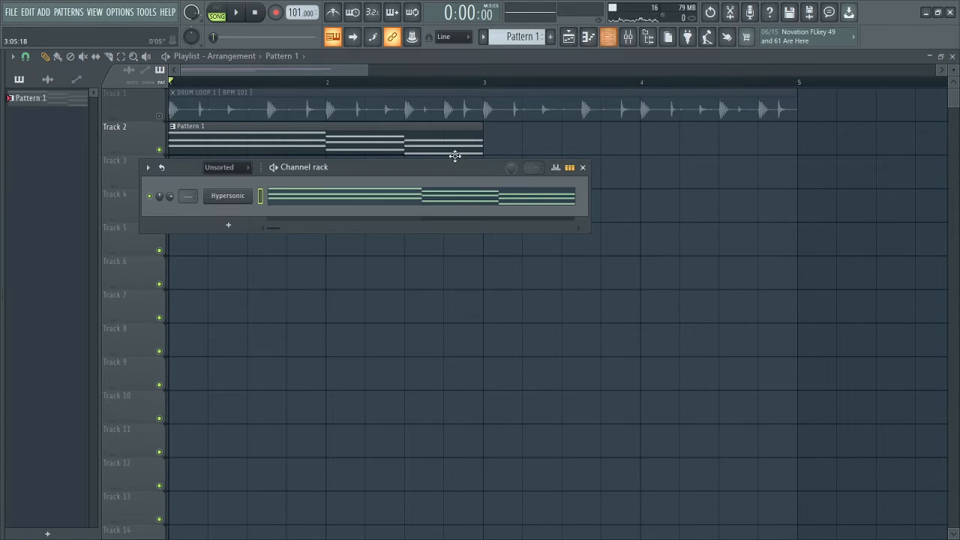
Step: Open the Hypersonic chords in the piano roll and play the two-bar progression
click(450, 196)
scroll(517, 73, down, 2)
key(space)
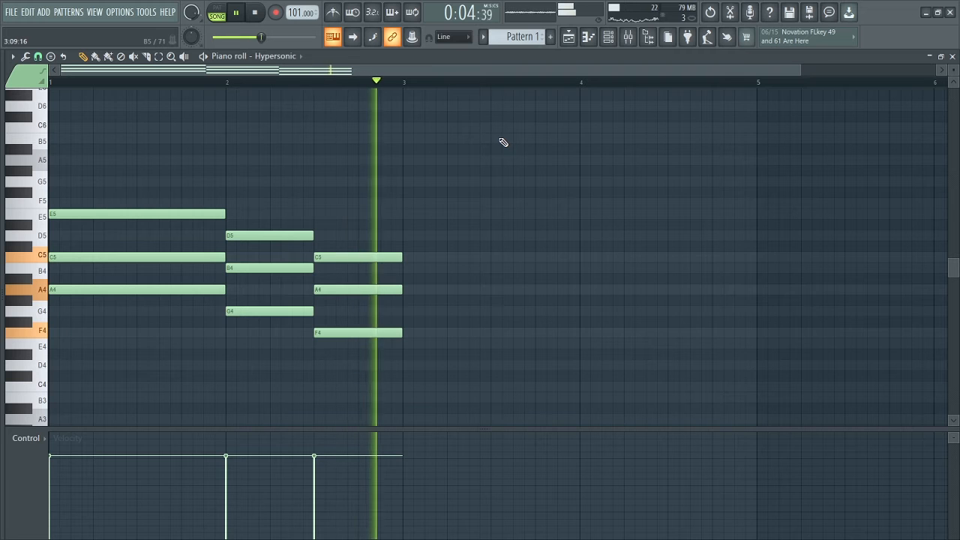
key(space)
Step: Select the chords in bars 1 and 2 and duplicate them into bars 3 and 4
drag(407, 90, 4, 161)
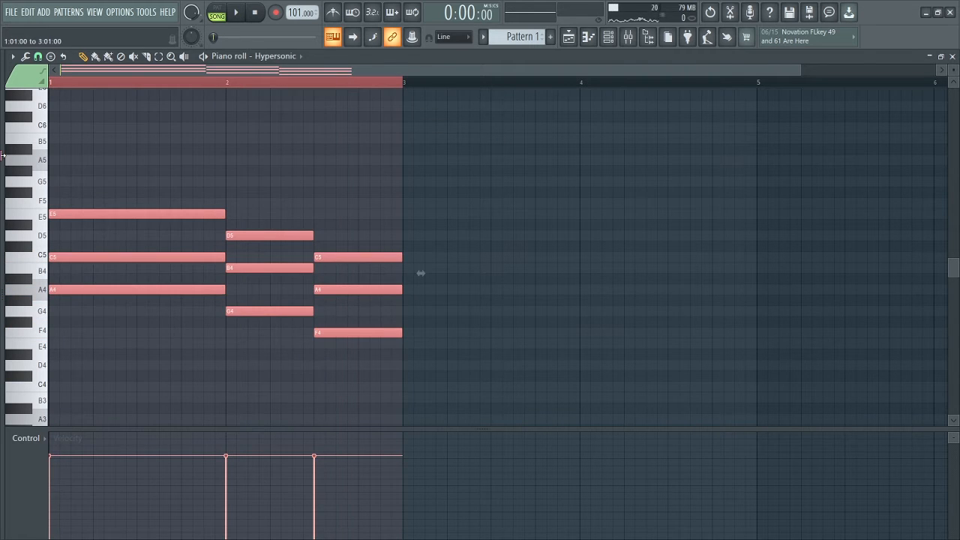
key(ctrl+b)
key(ctrl+d)
mouse_move(617, 70)
mouse_down()
mouse_move(660, 69)
mouse_move(624, 70)
mouse_up()
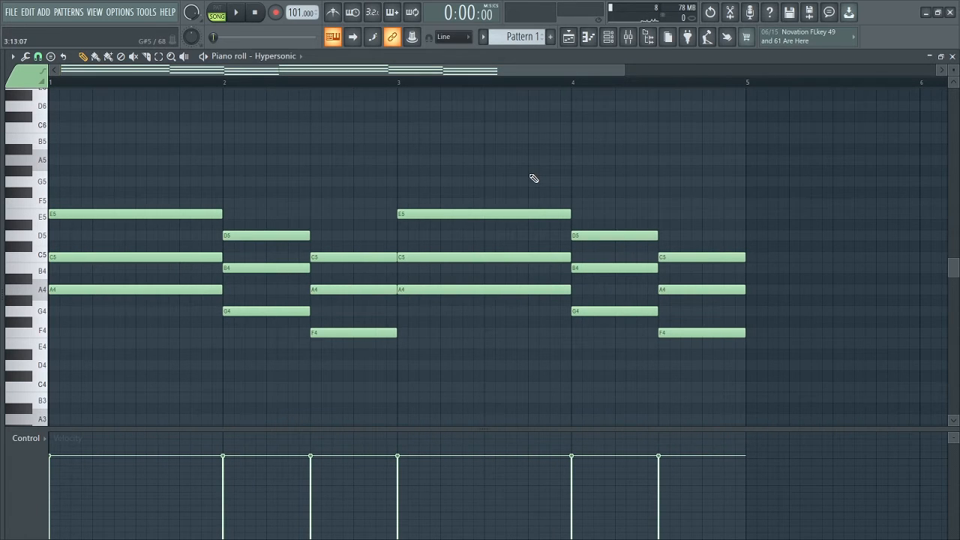
Step: Strum the four-bar chords slightly with the strumizer's start and end time strength, and play the result
key(alt+s)
drag(459, 280, 485, 160)
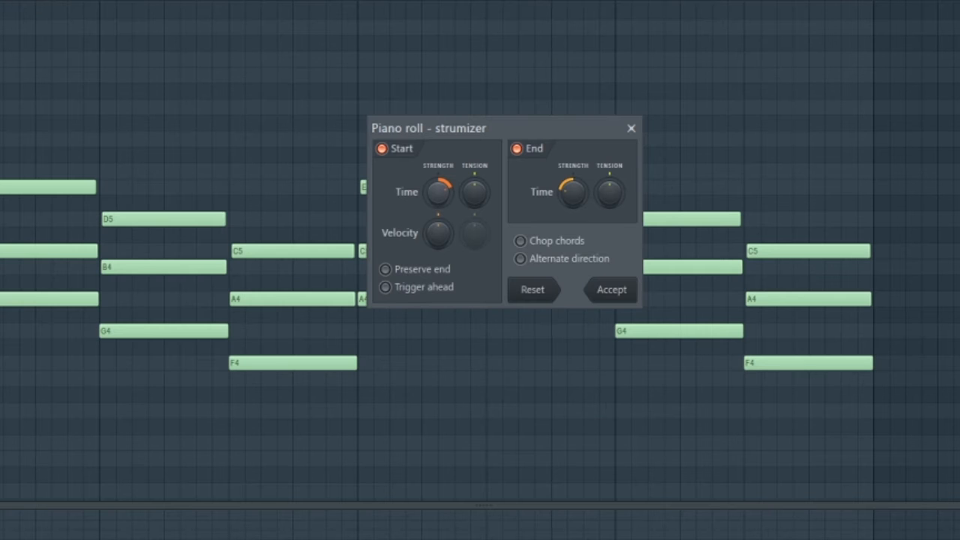
click(612, 292)
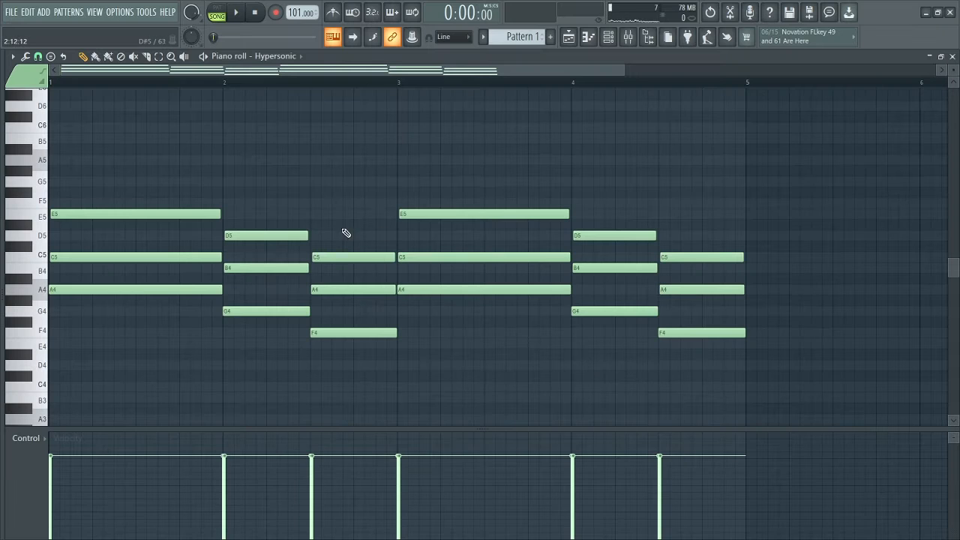
key(space)
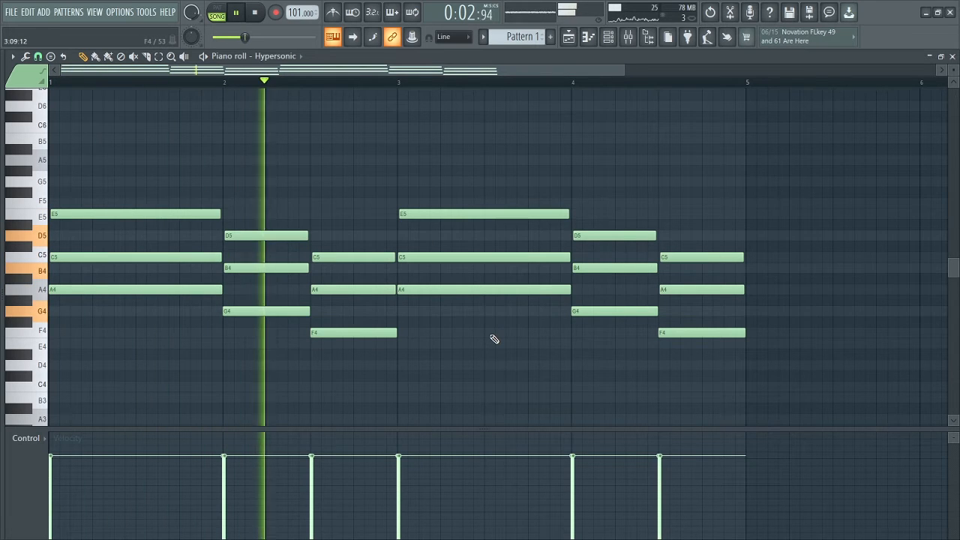
key(space)
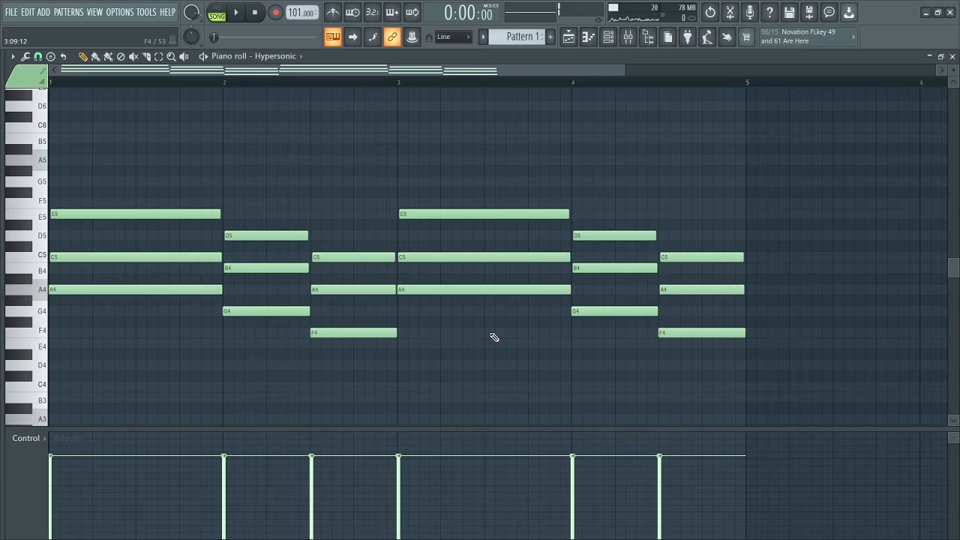
Step: Copy the root notes A4, G4 and F4 of bars 1 and 2 one octave down to A3, G3 and F3
scroll(494, 340, down, 3)
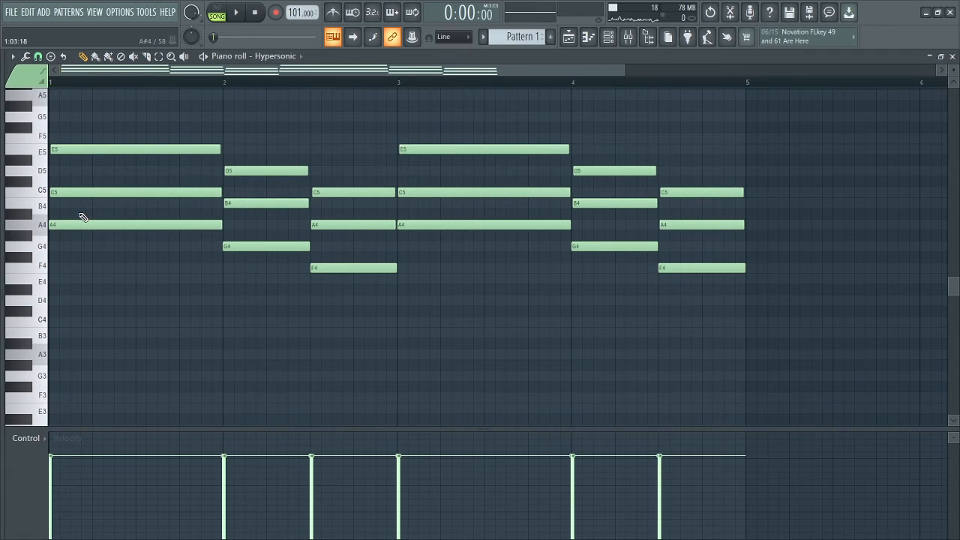
drag(77, 211, 96, 232)
mouse_move(229, 231)
mouse_down()
mouse_move(297, 263)
mouse_move(345, 269)
mouse_move(320, 269)
mouse_up()
key(ctrl+Down)
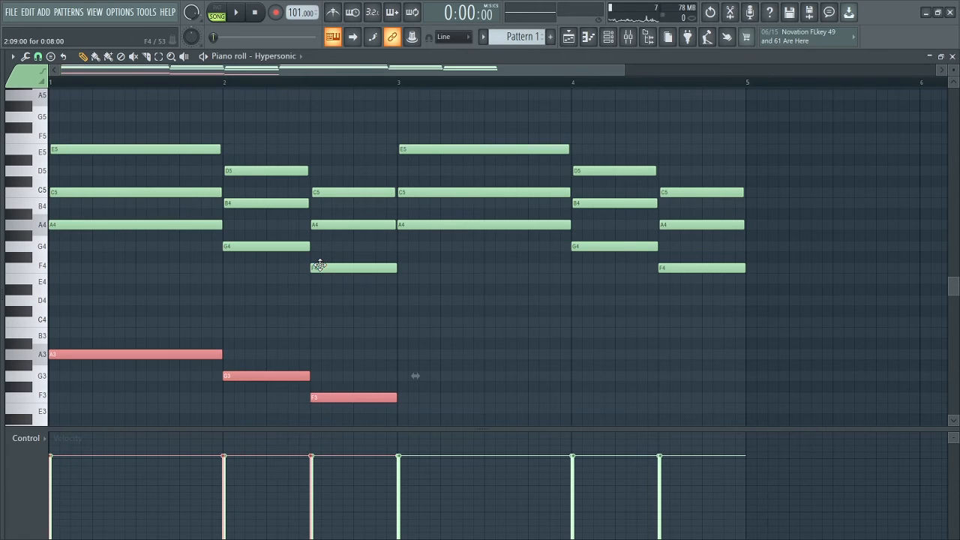
Step: Duplicate the low A3, G3 and F3 bass notes into bars 3 and 4 and clear the selection
scroll(208, 275, down, 3)
drag(202, 259, 540, 258)
scroll(515, 257, up, 5)
scroll(511, 255, down, 2)
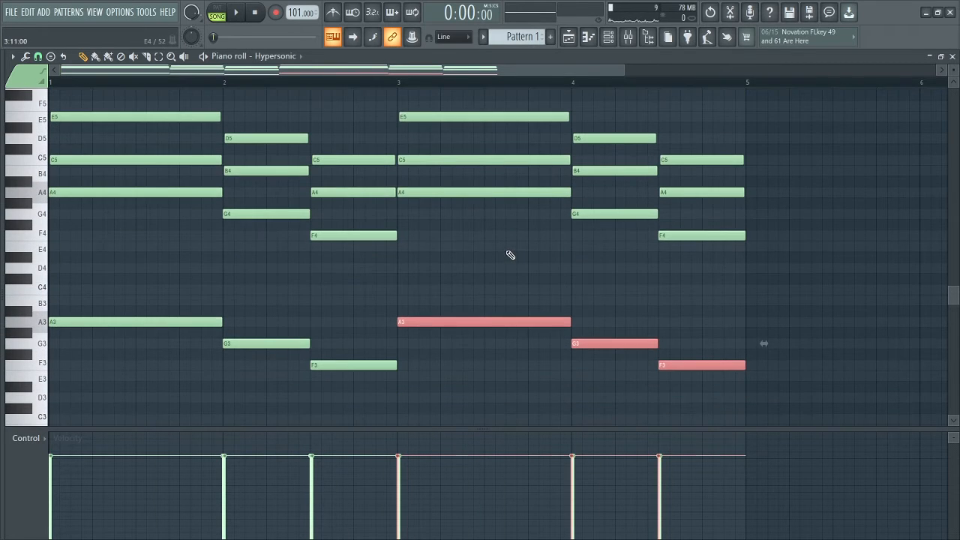
click(510, 255)
right_click(504, 258)
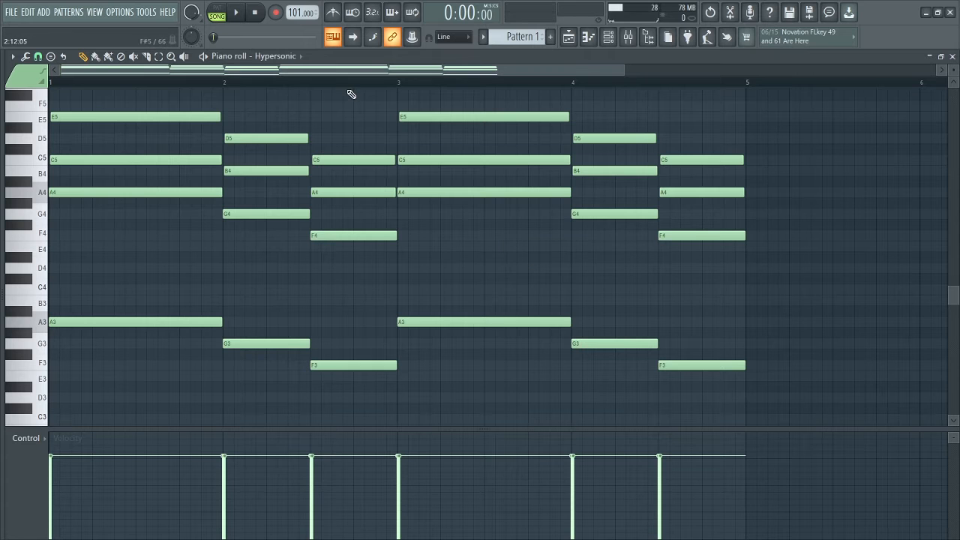
Step: Play the four-bar progression to check the chords together with the added bass notes
click(236, 12)
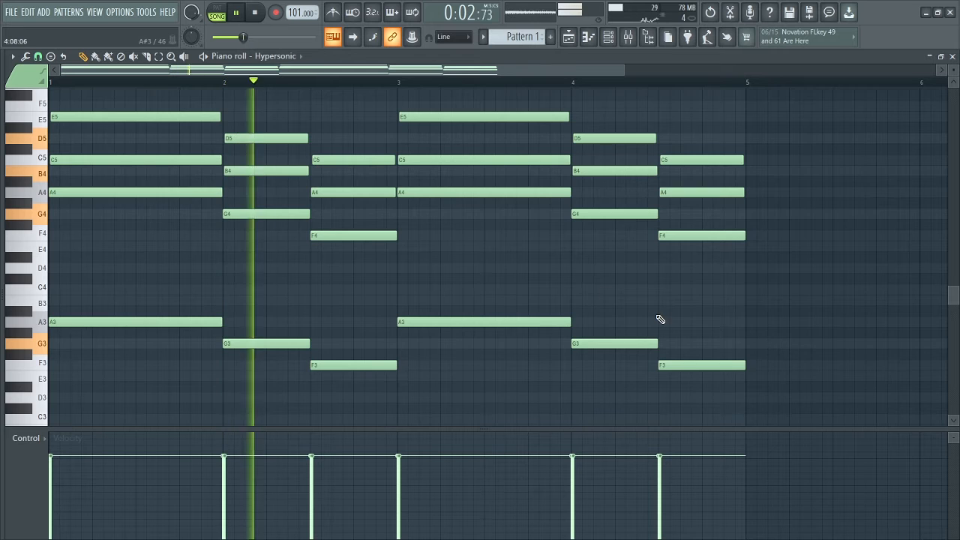
scroll(660, 317, up, 2)
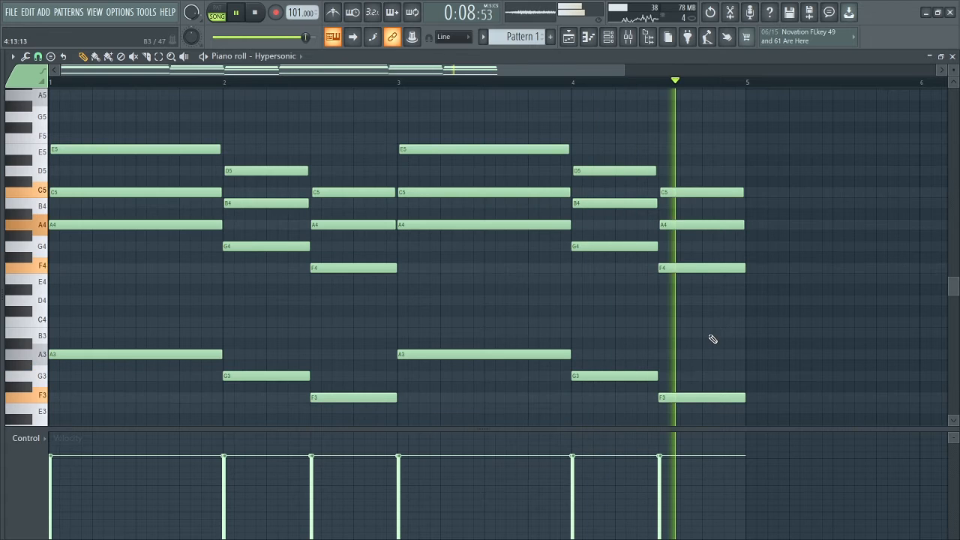
key(space)
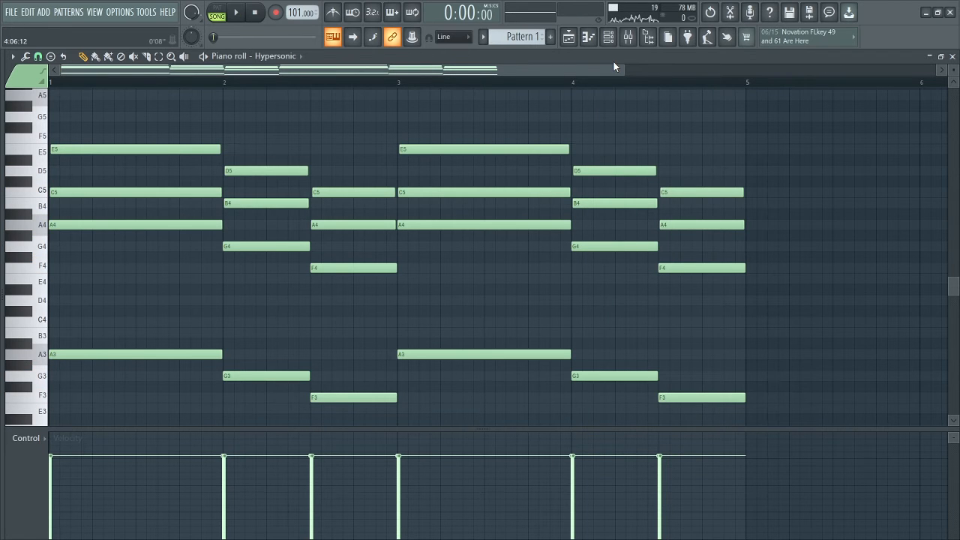
Step: Route Hypersonic to mixer Insert 1 and add Fruity Parametric EQ 2 with the 20Hz + 18kHz cut preset
click(609, 37)
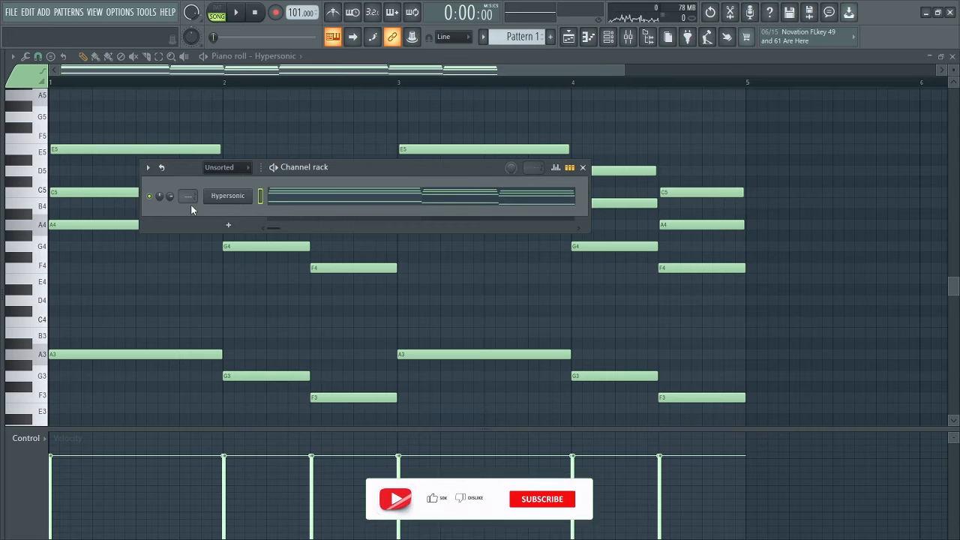
key(F9)
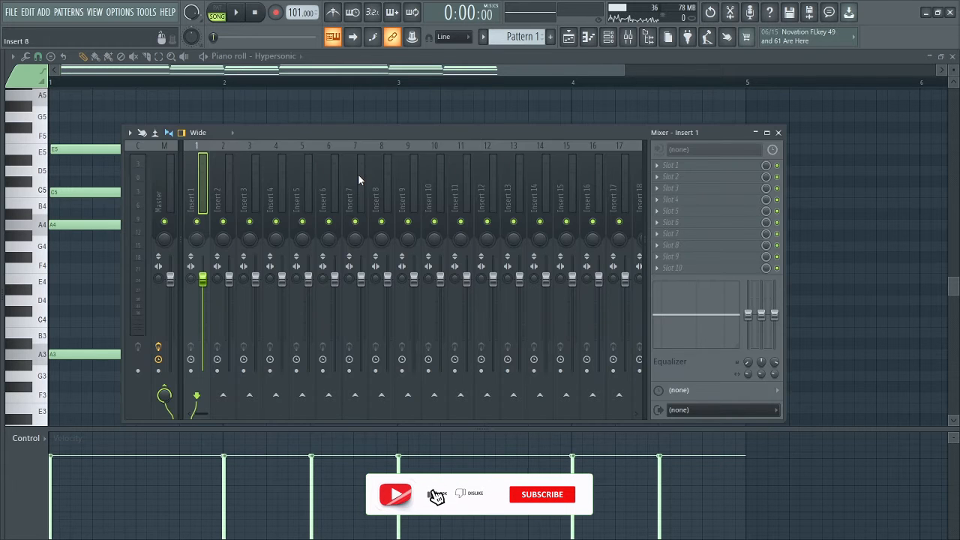
click(668, 172)
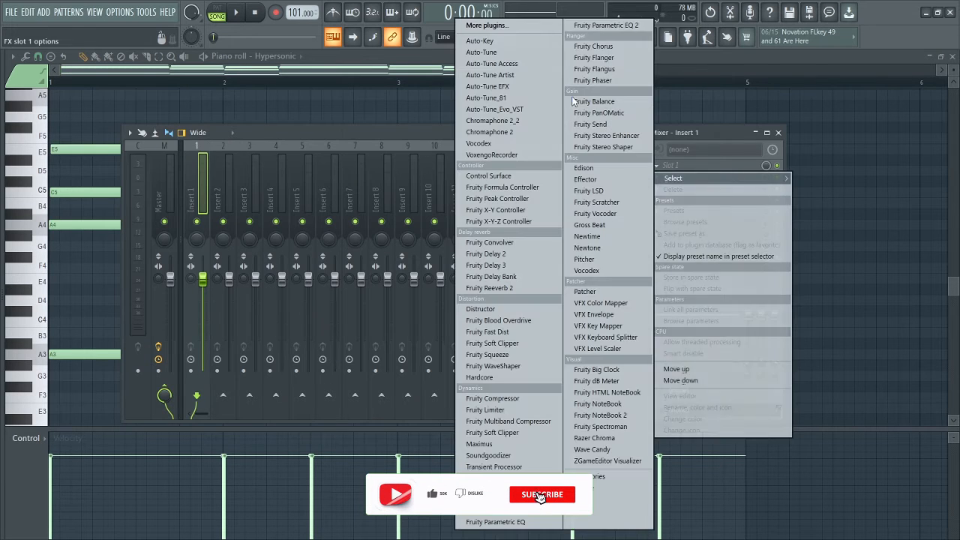
click(608, 25)
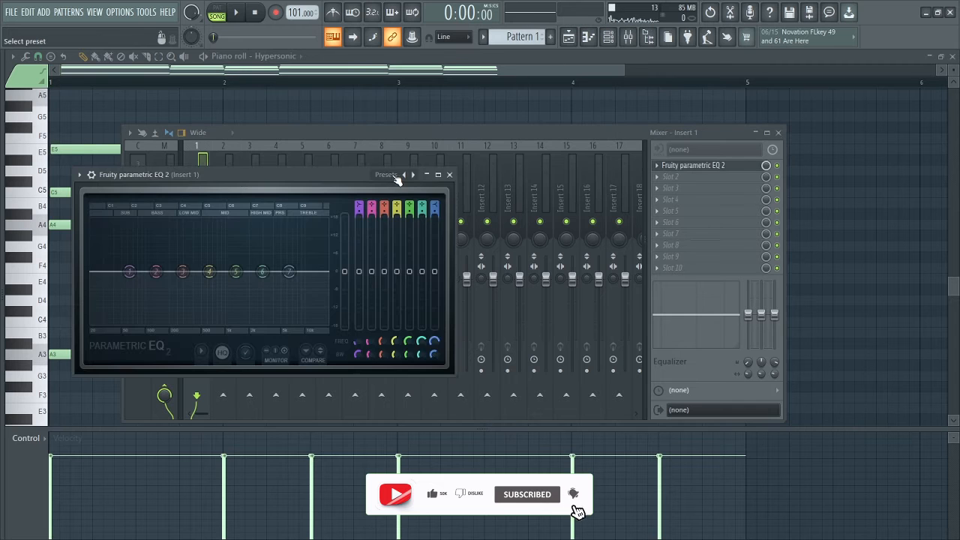
click(384, 174)
click(438, 219)
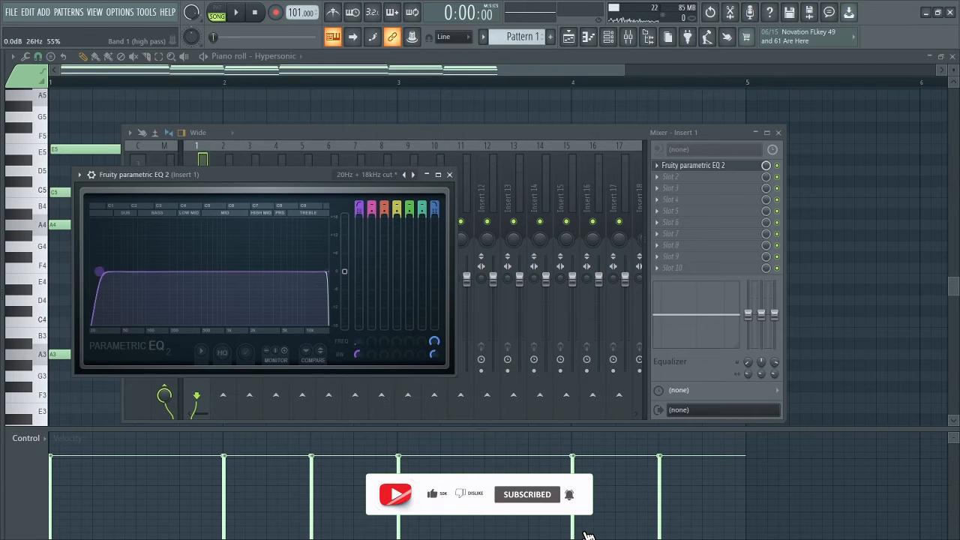
Step: During playback, raise the EQ's low cut to 109 Hz and lower its high cut out of the treble range, then close the EQ and mixer
key(space)
mouse_move(140, 272)
mouse_down()
mouse_move(162, 271)
mouse_move(149, 271)
mouse_up()
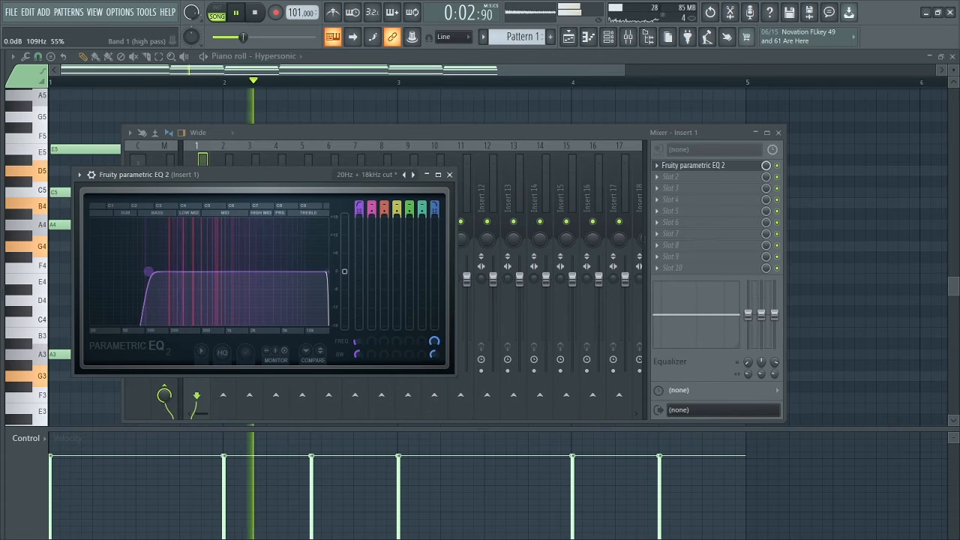
drag(329, 273, 270, 271)
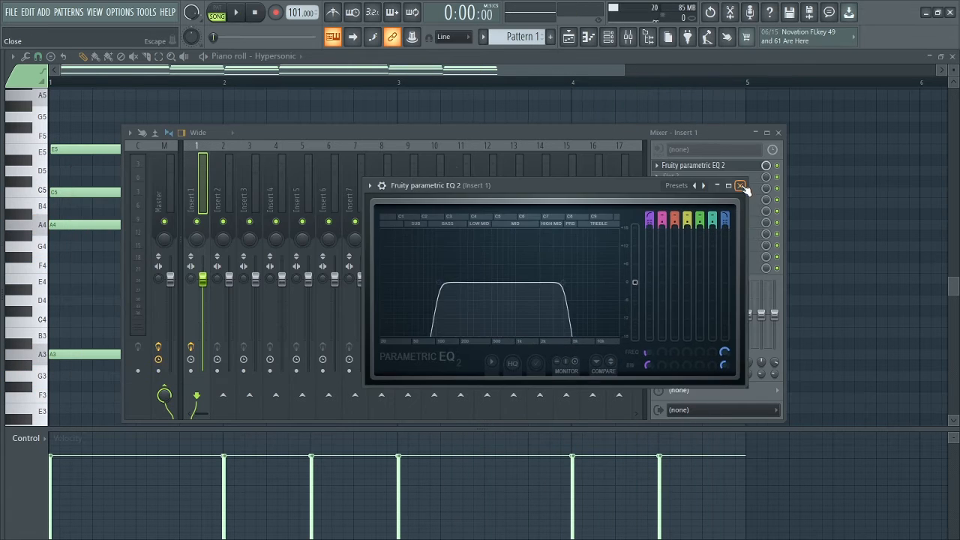
click(742, 187)
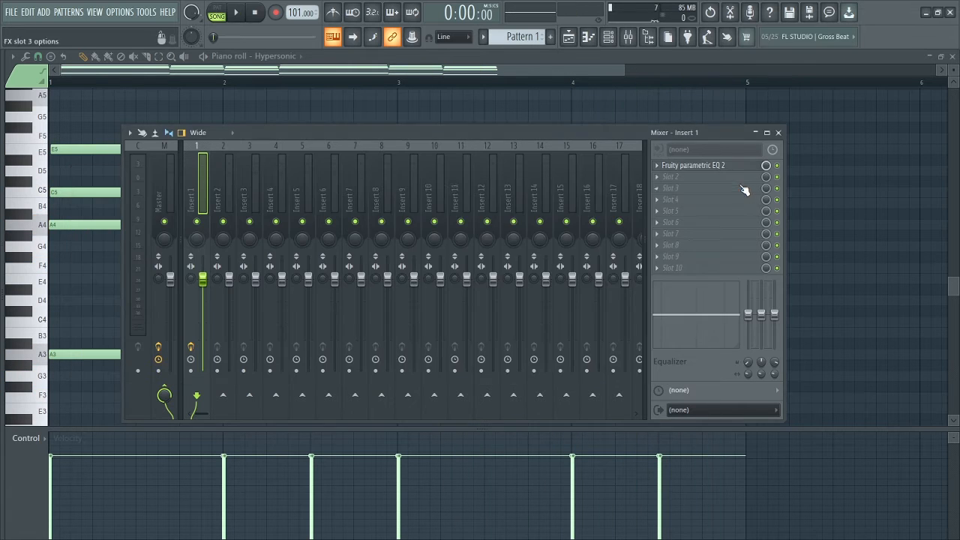
click(779, 133)
click(780, 135)
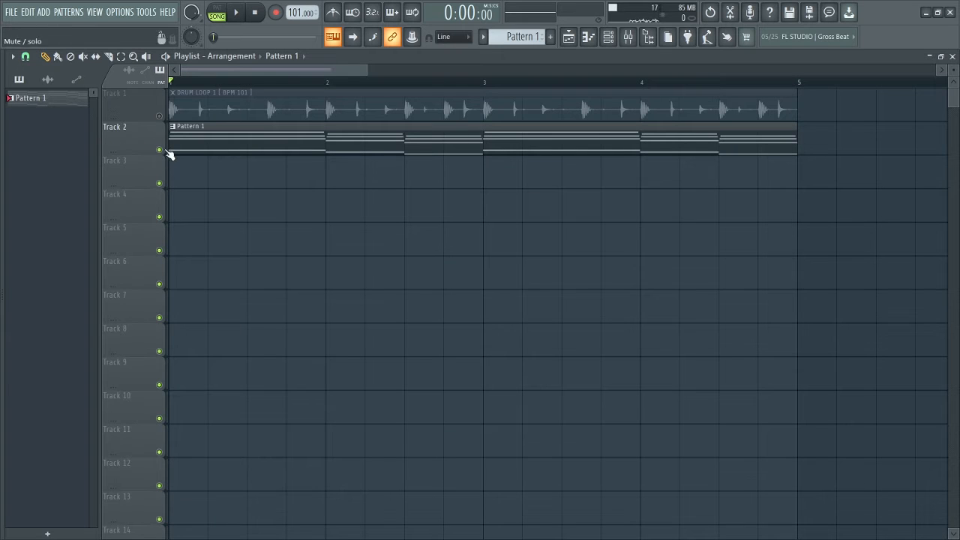
Step: Render Pattern 1 to audio so its clip on Track 2 becomes an audio clip, and play it
right_click(21, 98)
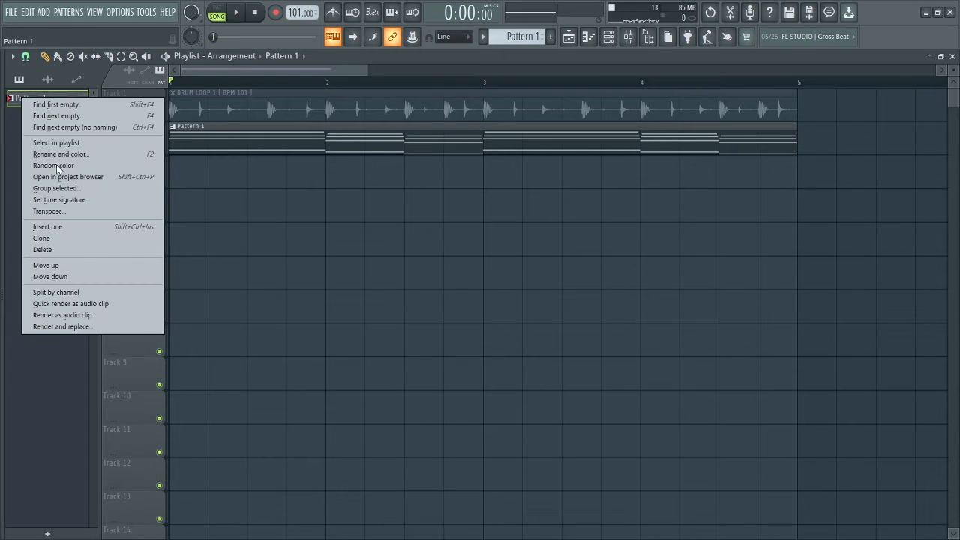
click(85, 315)
click(568, 440)
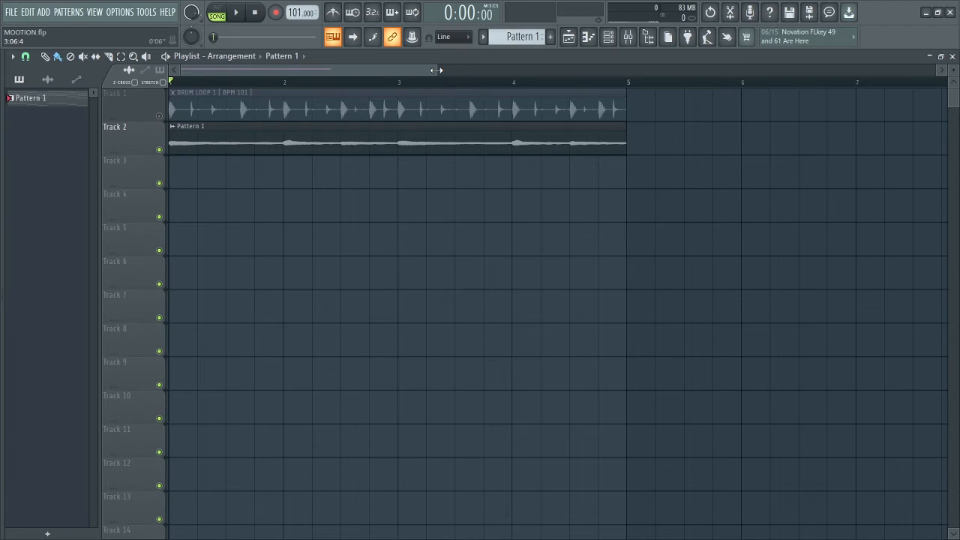
drag(443, 69, 417, 62)
key(space)
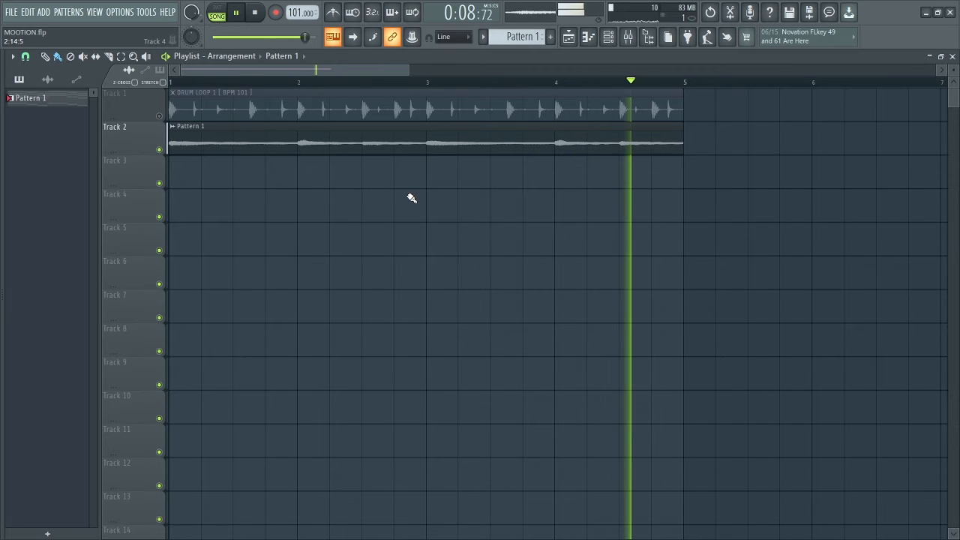
key(space)
Step: Unmute the drum loop on Track 1 and play it together with the rendered chords
scroll(164, 173, down, 1)
click(159, 115)
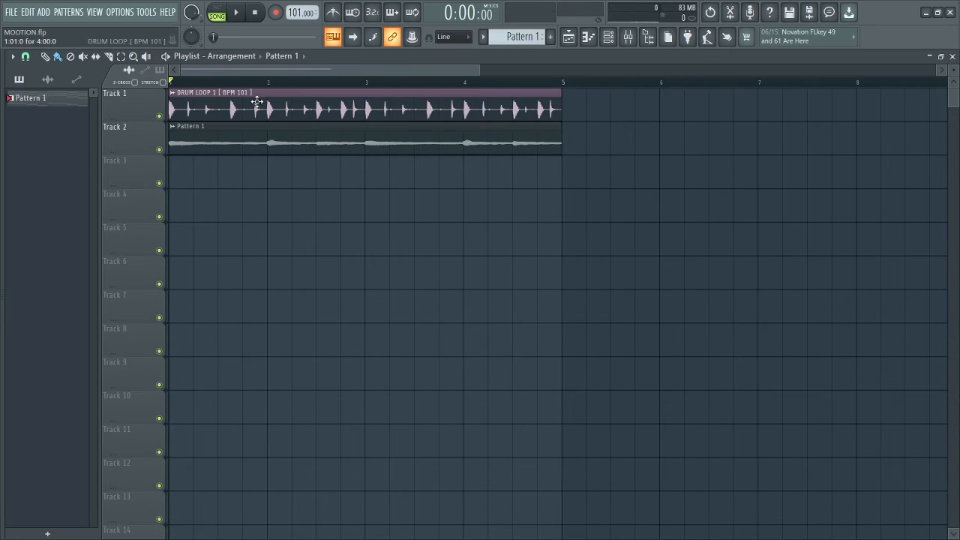
key(space)
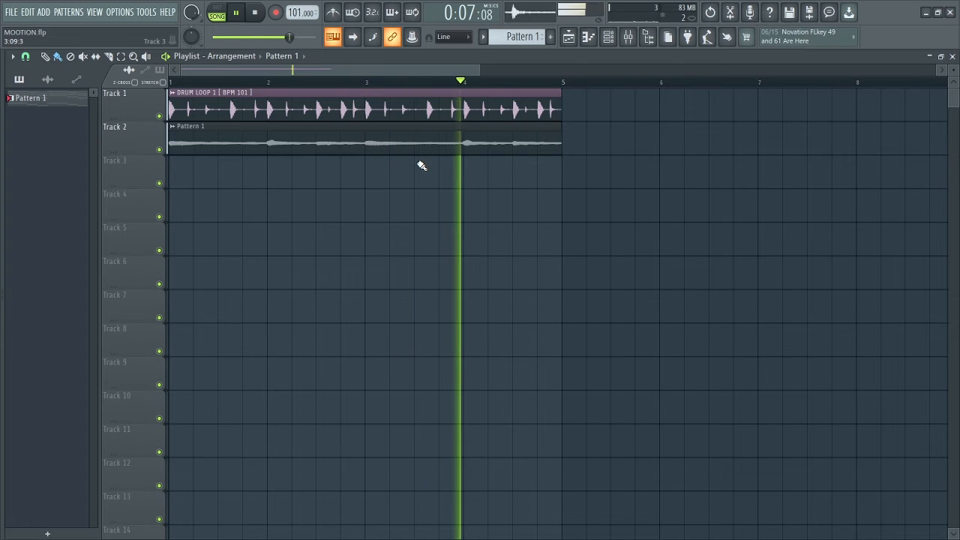
key(space)
Step: Clone the Hypersonic channel, load the Marimba patch from Mallets in the copy, and switch to pattern mode
click(609, 37)
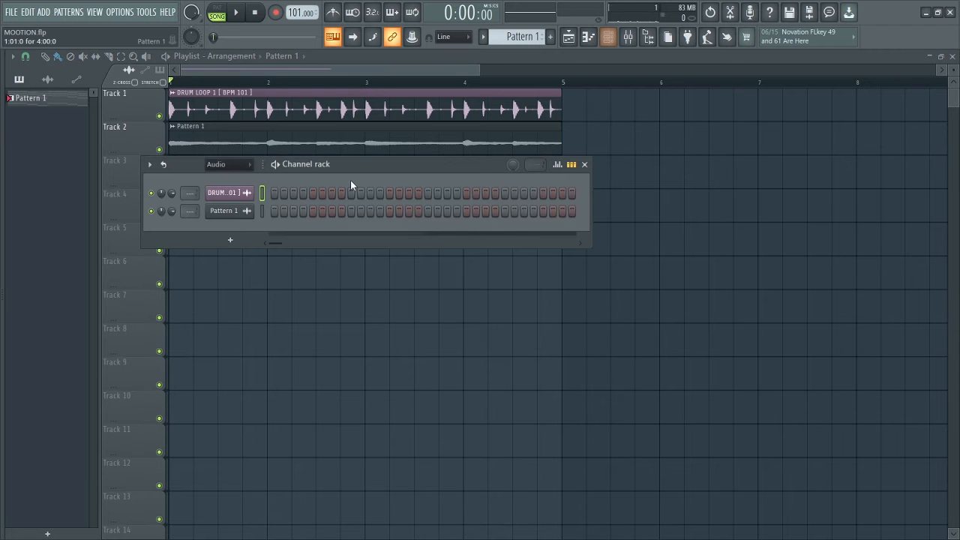
click(20, 80)
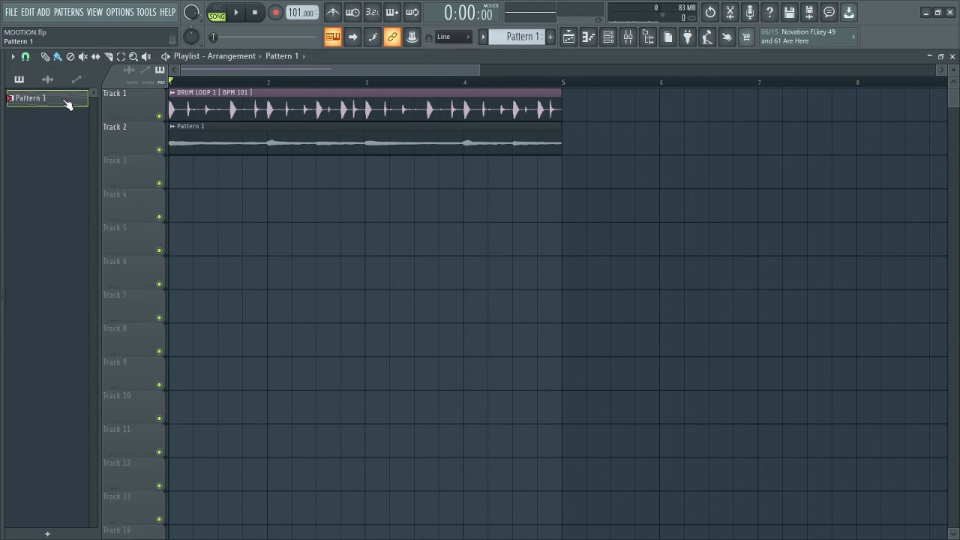
click(589, 39)
right_click(230, 195)
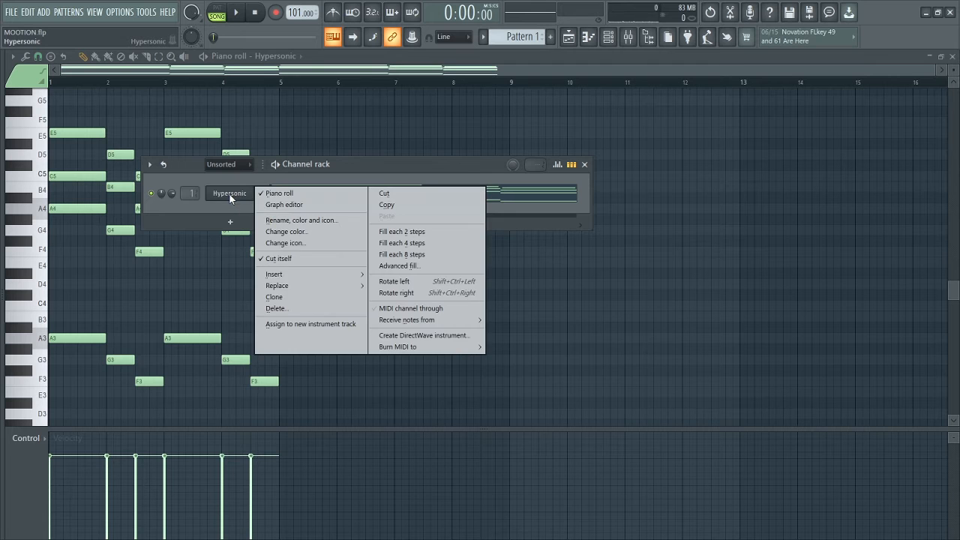
click(287, 298)
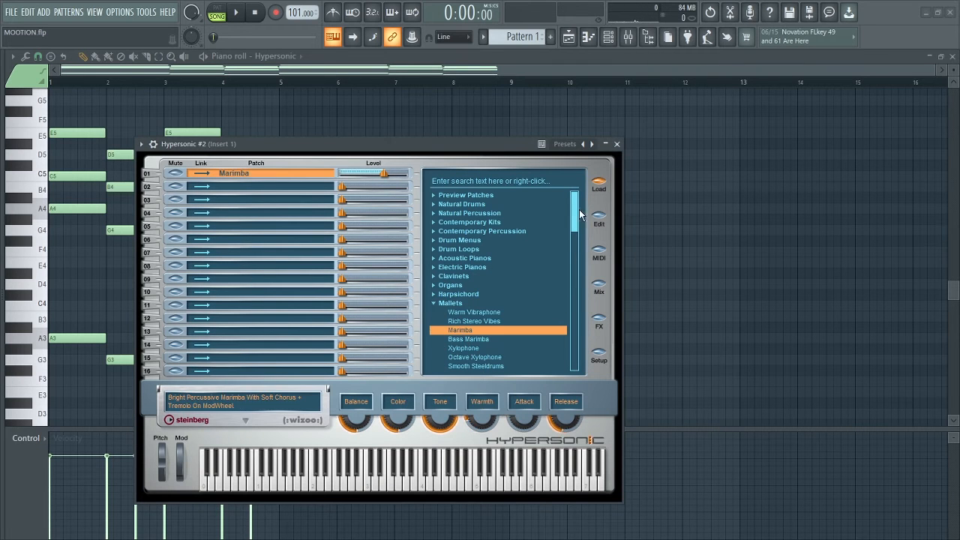
key(Escape)
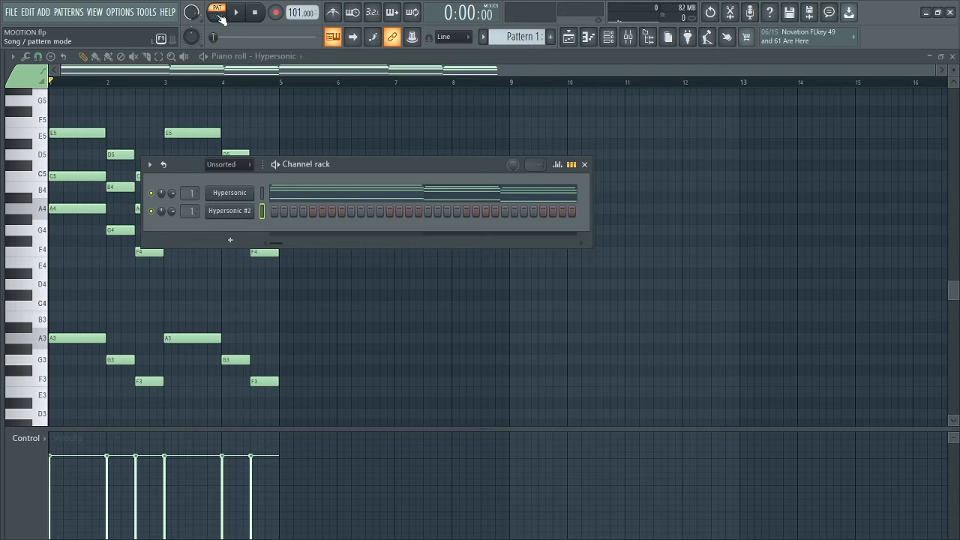
Step: Open the Hypersonic #2 piano roll and draw a two-step A4, C5 and E5 chord starting on step 3 of bar 1
right_click(230, 211)
click(272, 209)
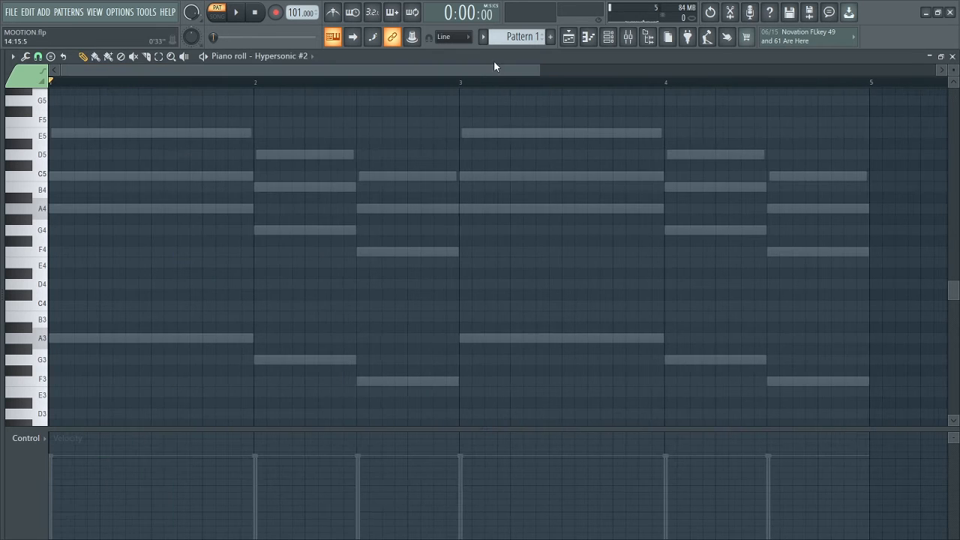
scroll(83, 335, up, 3)
click(80, 242)
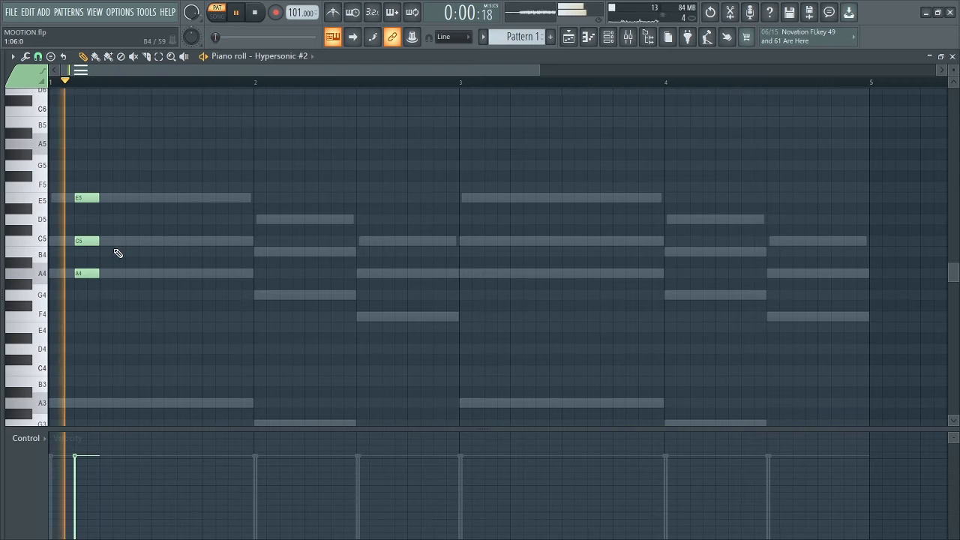
Step: Repeat the two-step A4, C5 and E5 chord on step 7 of bar 1 and play the pattern
key(space)
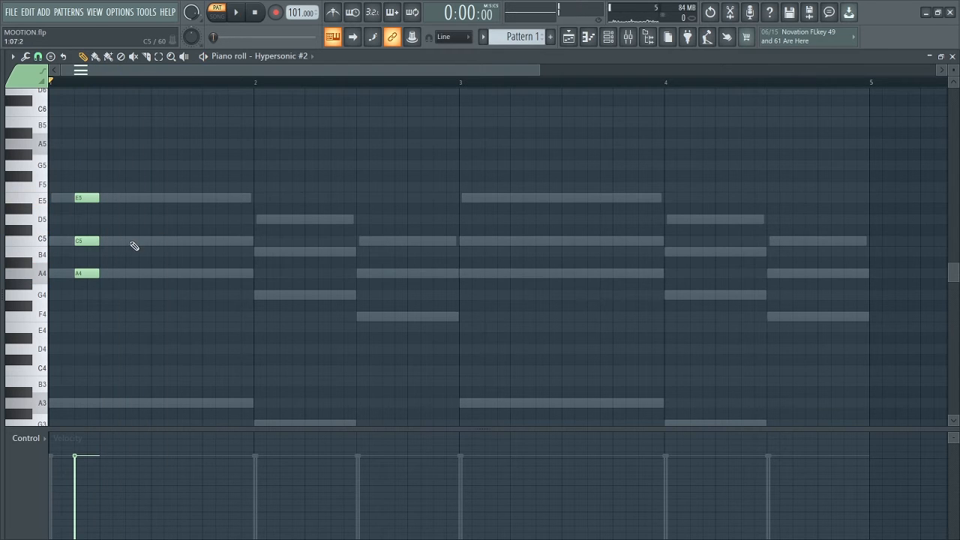
key(space)
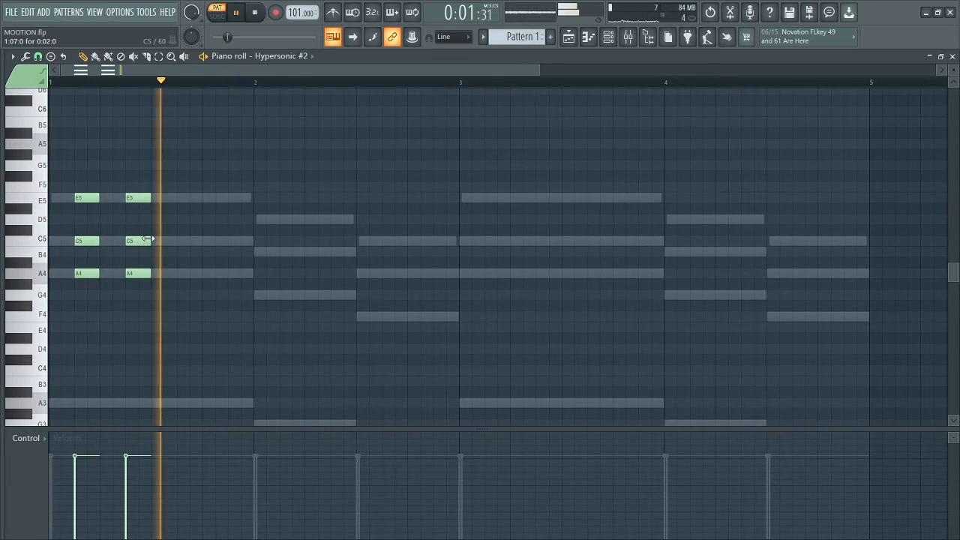
key(space)
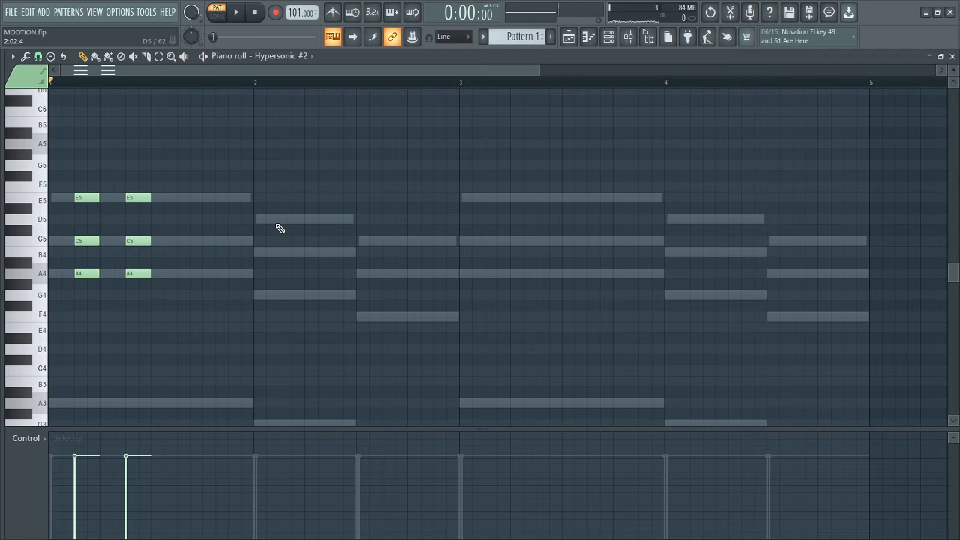
Step: Fill bar 2 with two-step G4, B4, D5 chords on steps 3 and 7 and F4, A4, C5 chords on steps 11 and 15
key(space)
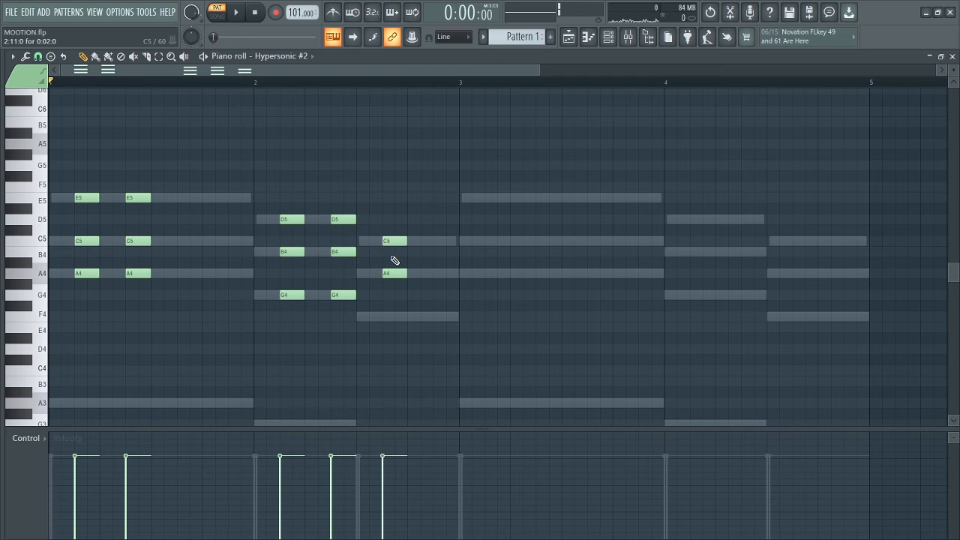
key(space)
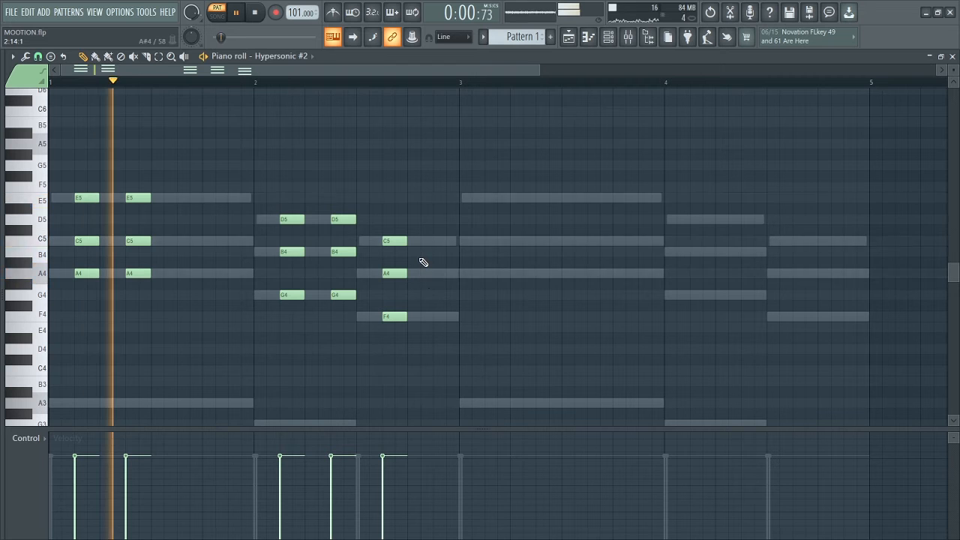
click(434, 244)
click(434, 275)
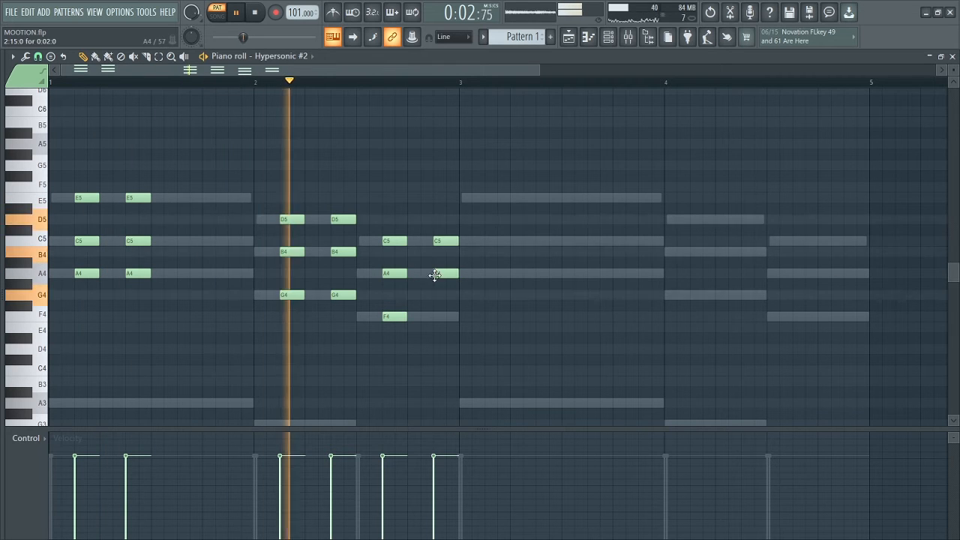
click(436, 318)
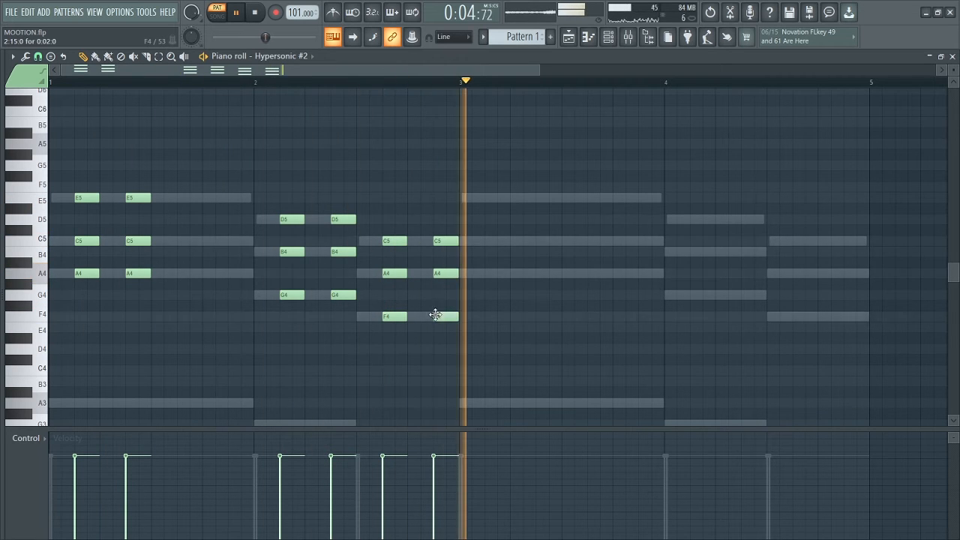
key(space)
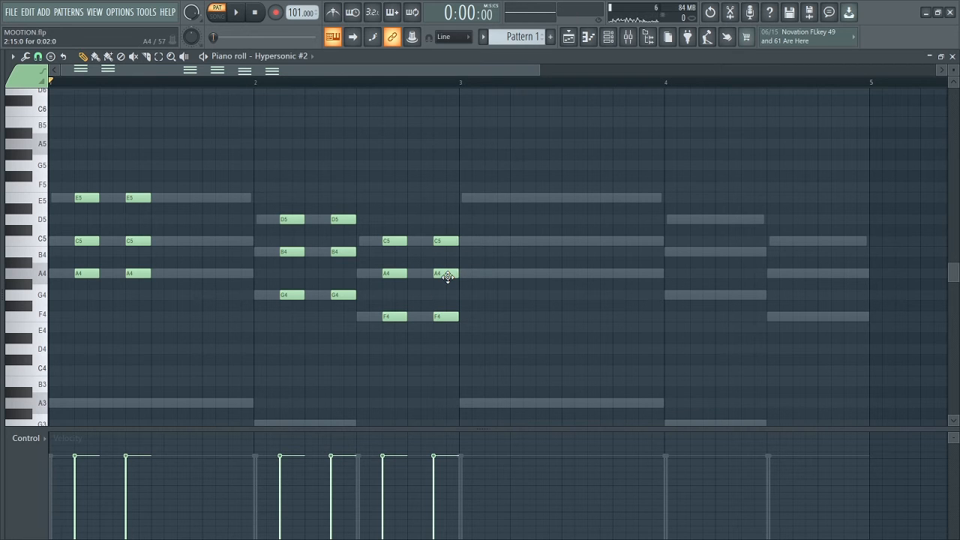
Step: Randomize the levels of the Hypersonic #2 notes and duplicate the two-bar phrase into bars 3 and 4
key(alt+r)
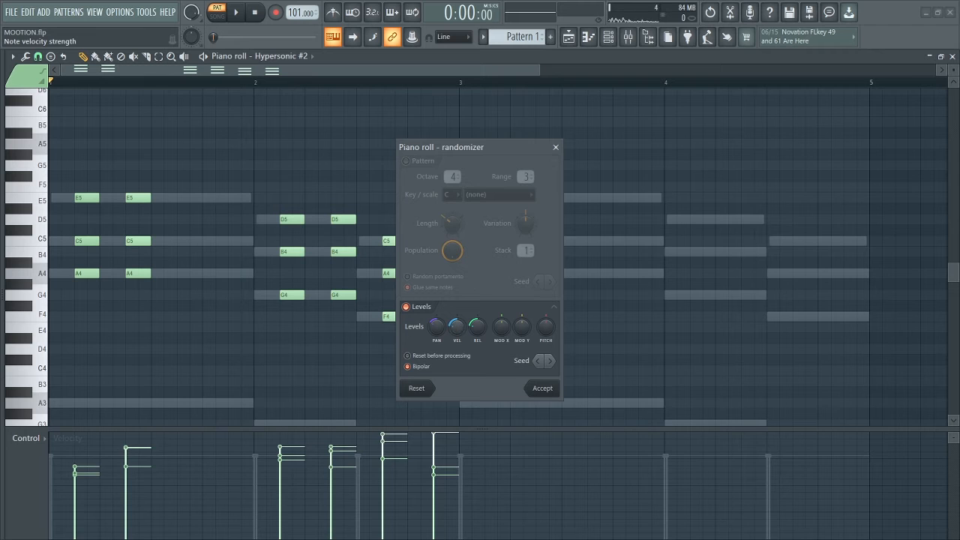
click(544, 388)
drag(463, 92, 127, 190)
key(ctrl+b)
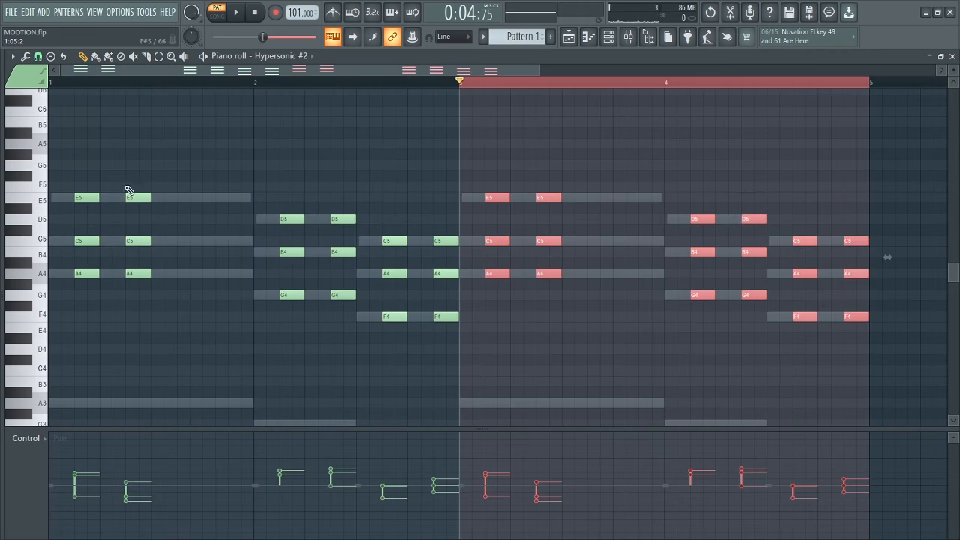
click(257, 173)
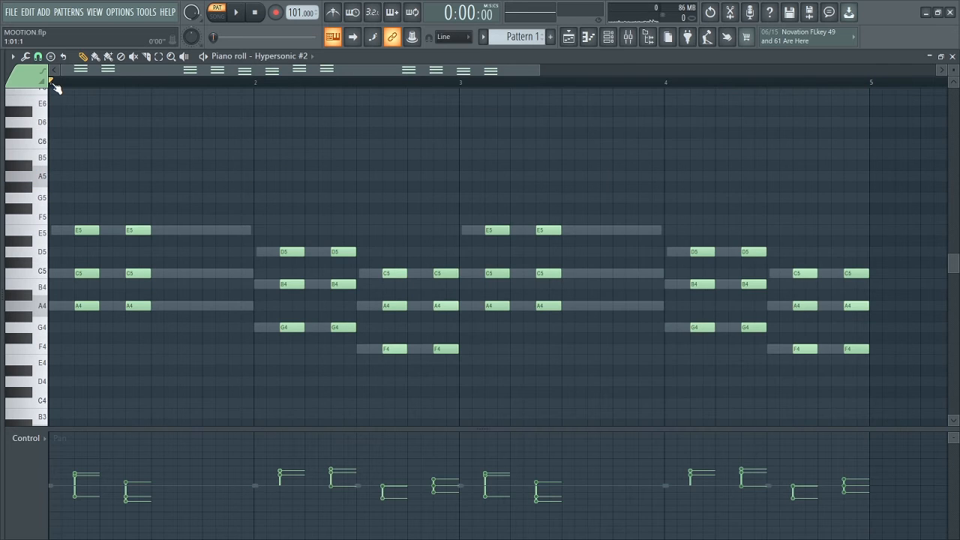
Step: Transpose all the Hypersonic #2 notes up one octave and play the pattern
key(ctrl+Up)
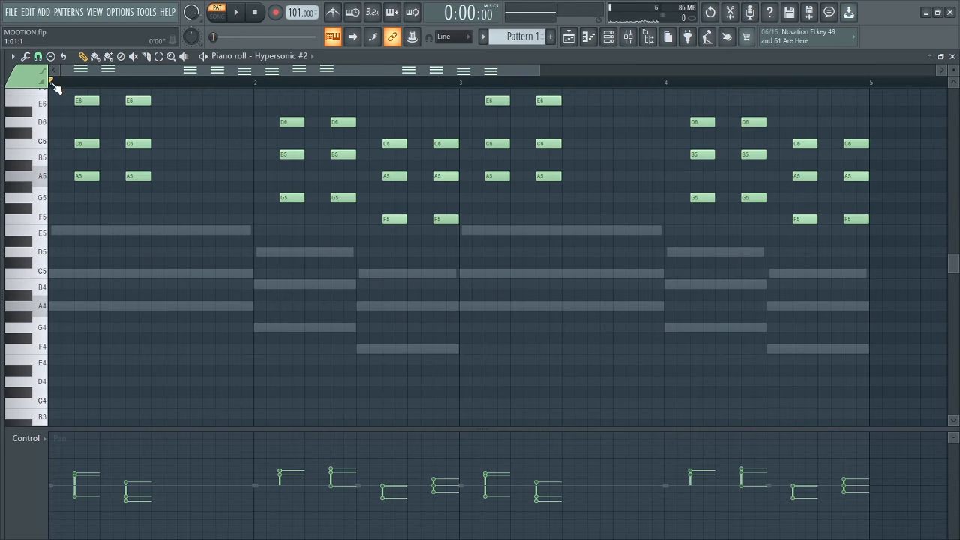
scroll(293, 108, up, 3)
key(space)
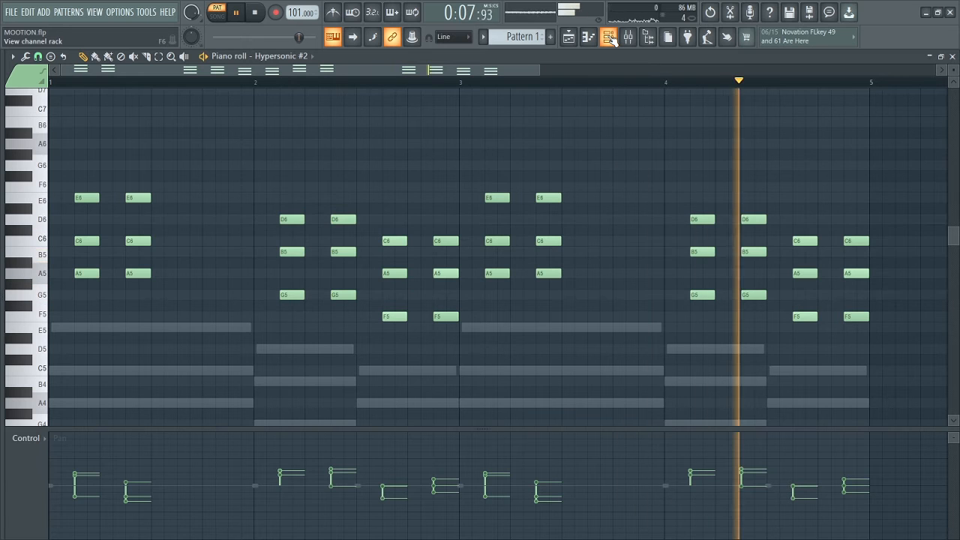
key(space)
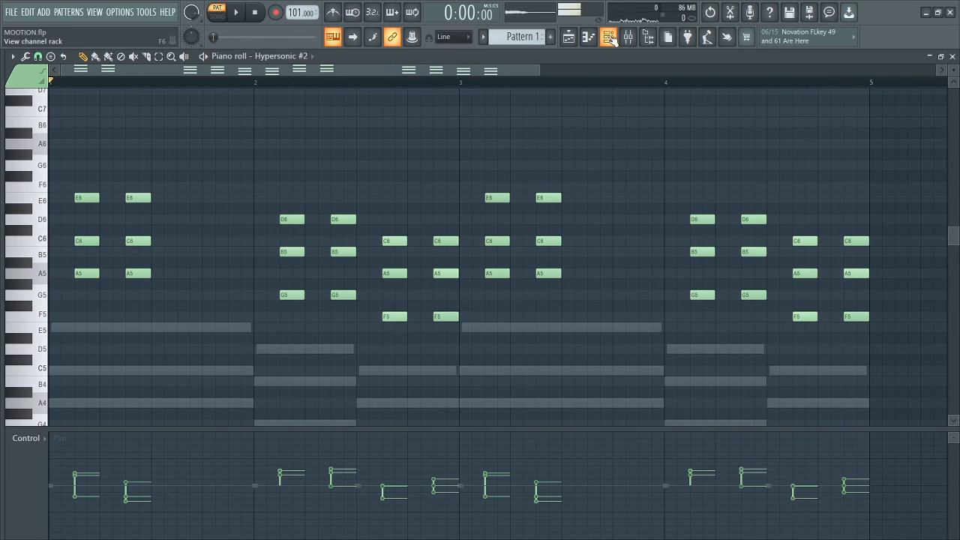
Step: Route the Hypersonic #2 channel to mixer Insert 2 and load Fruity Parametric EQ 2 in its first effect slot
click(611, 38)
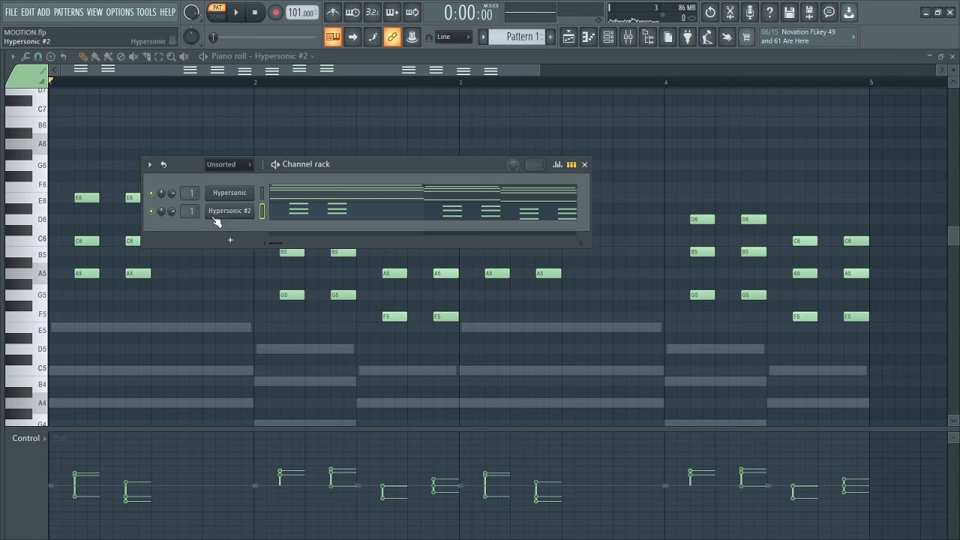
click(649, 37)
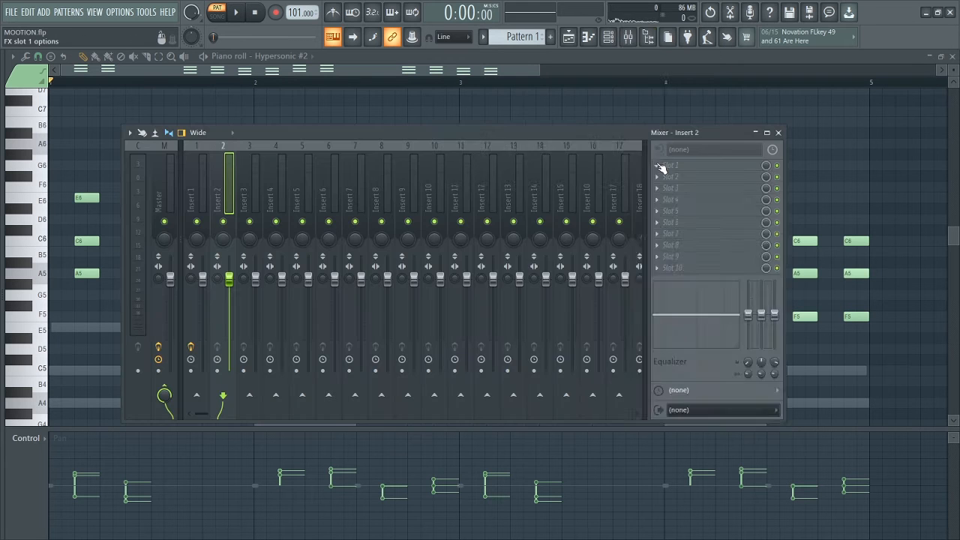
click(666, 166)
click(589, 27)
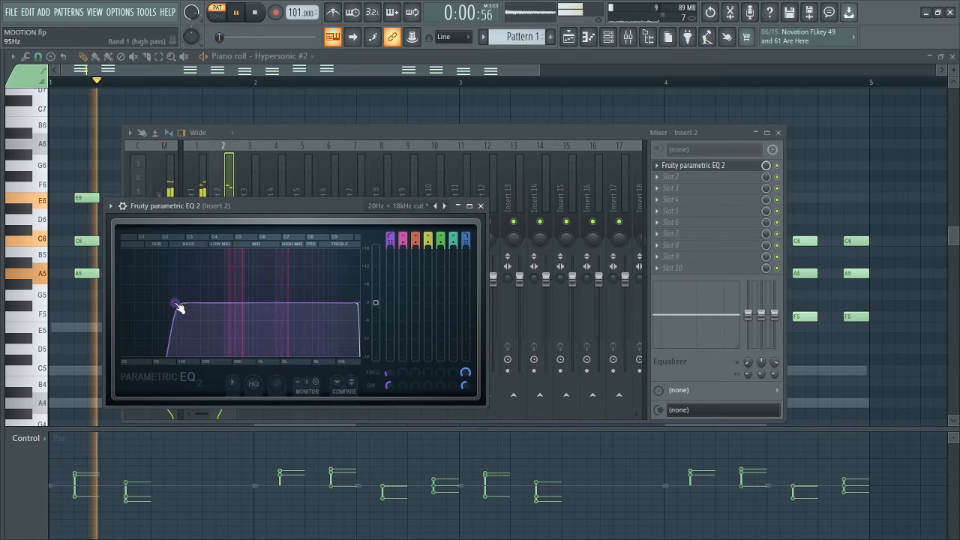
Step: Raise the high-pass cutoff and lower the low-pass cutoff of Insert 2's EQ during playback, and close the EQ
drag(176, 306, 181, 302)
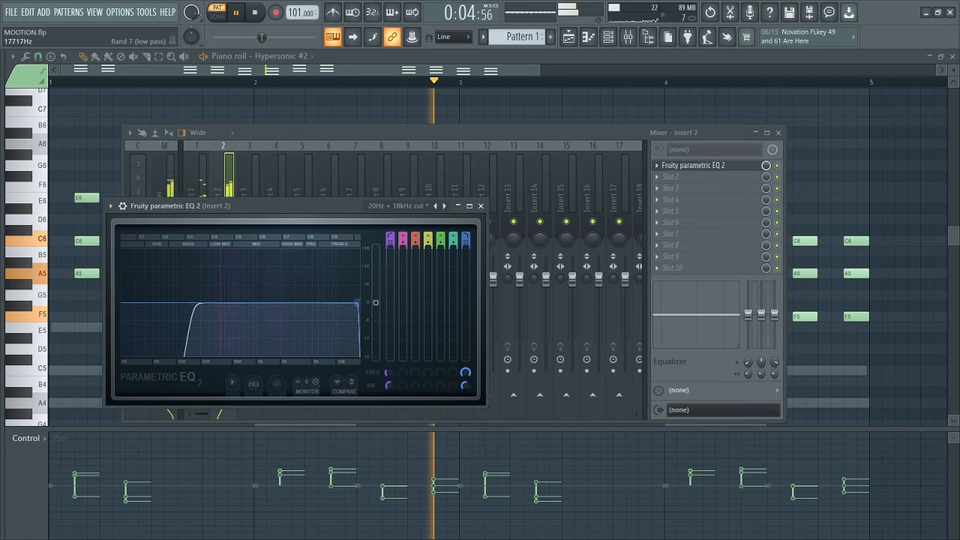
drag(358, 304, 343, 304)
click(482, 206)
key(space)
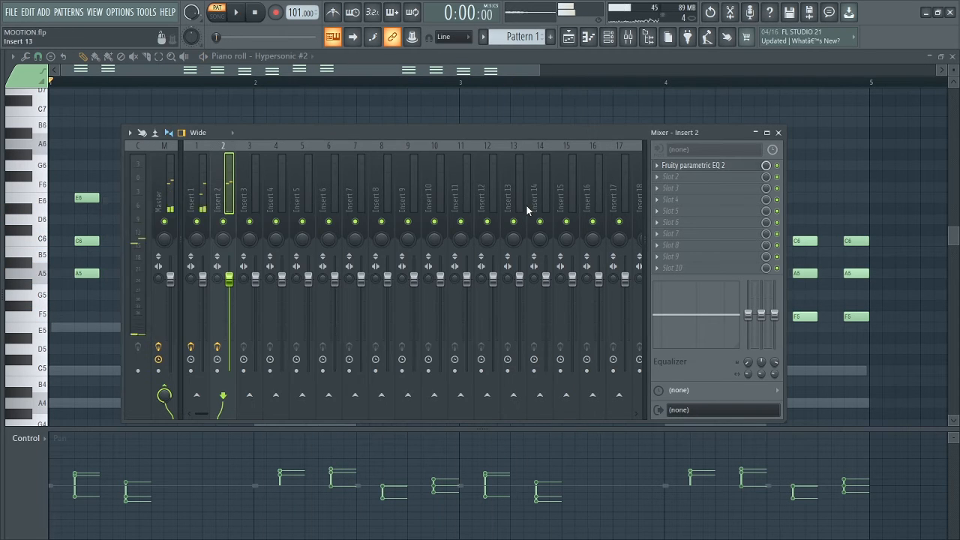
Step: Add Fruity Reeverb 2 to slot 3 of Insert 2 and play the pattern
click(658, 194)
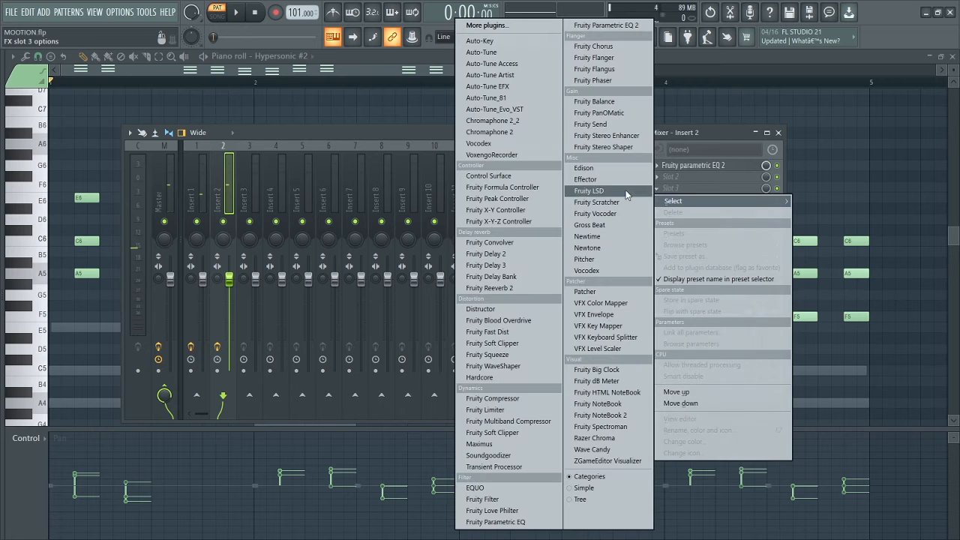
click(504, 288)
key(space)
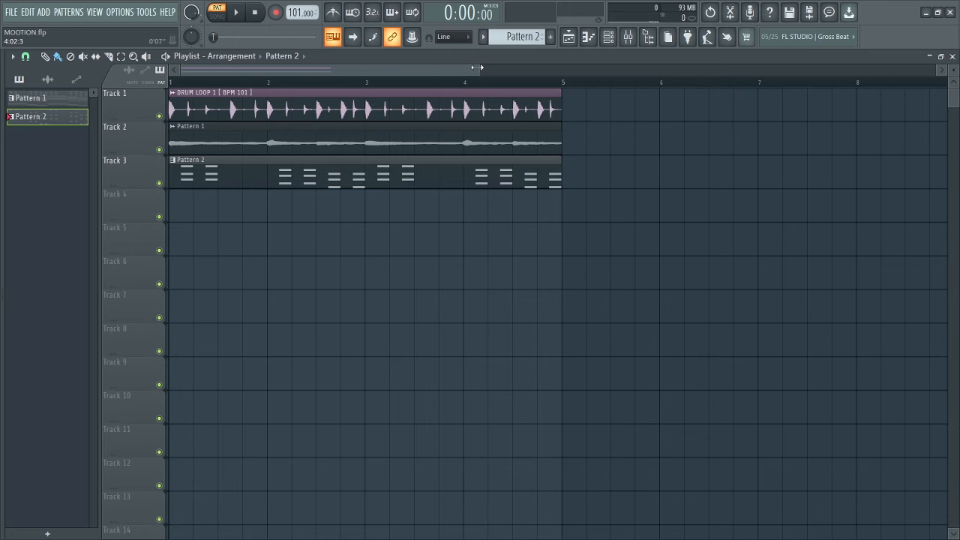
Step: Render Pattern 2 to an audio clip on Track 3 and delete its tail from bar 5 onward
drag(476, 68, 441, 68)
right_click(64, 120)
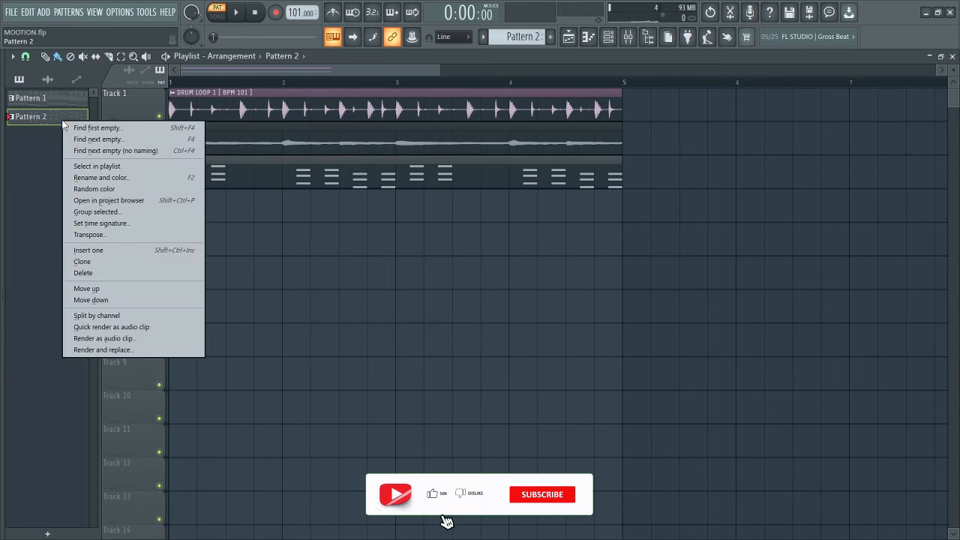
click(104, 338)
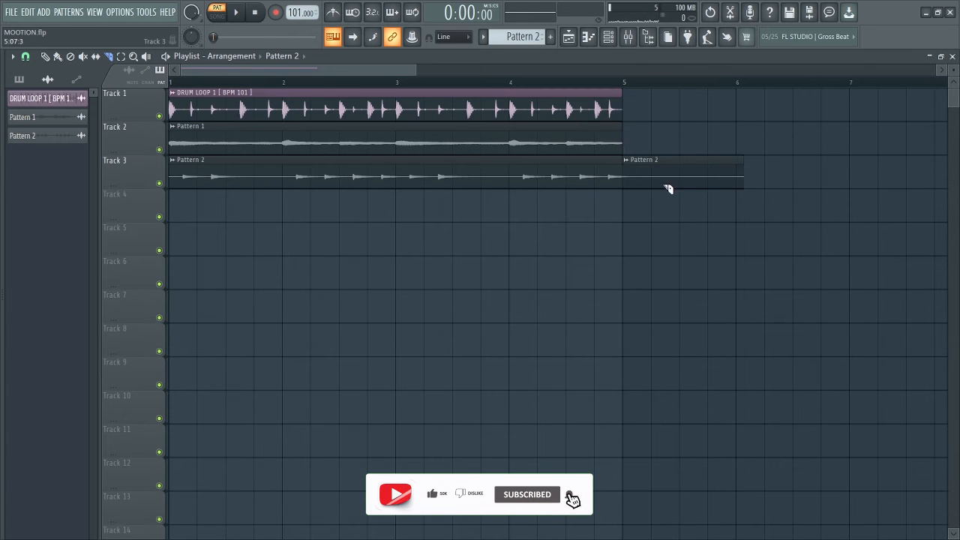
right_click(689, 180)
Step: Switch to song mode and play the drum loop together with both rendered patterns
drag(417, 68, 379, 66)
click(215, 11)
key(space)
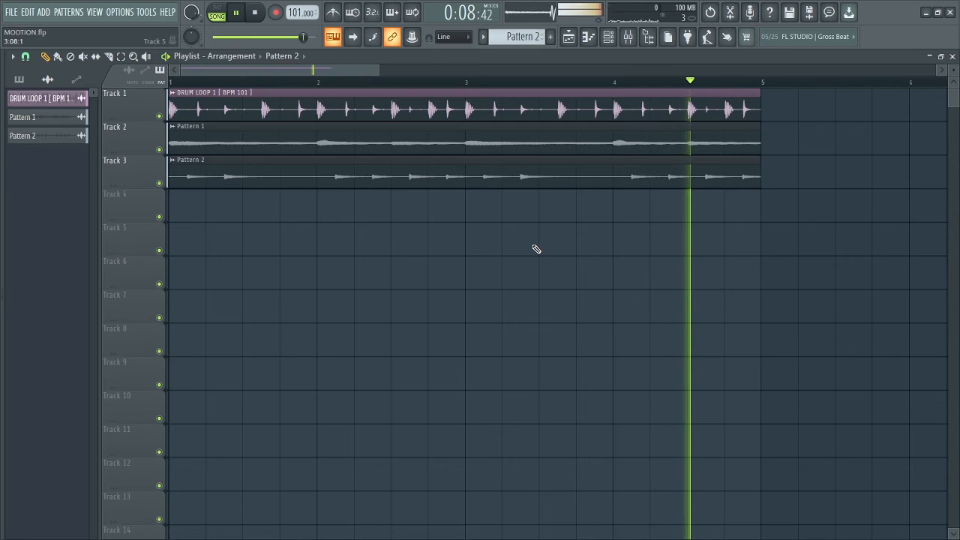
key(space)
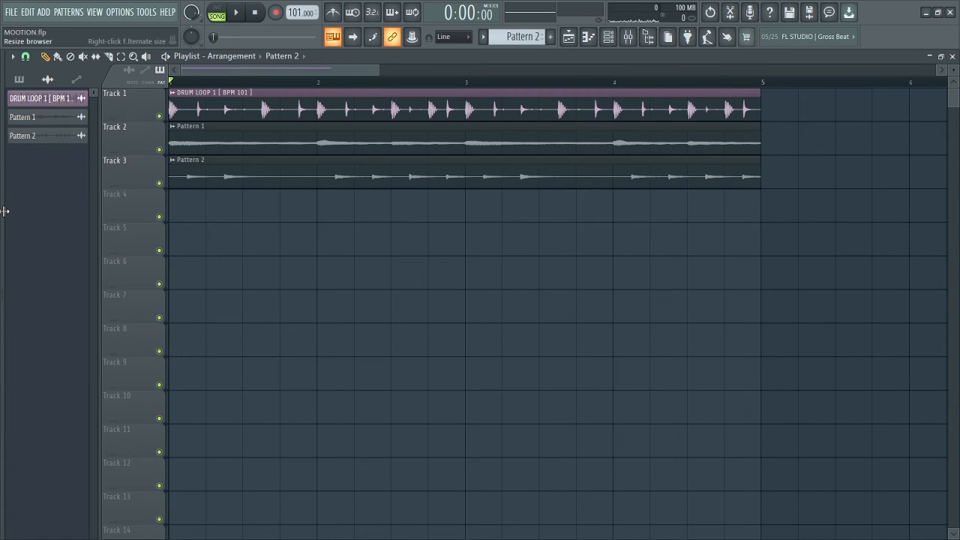
Step: Find 110 African Shaker 01 in the Jeb Go To ShakerLupes folder and place it on Track 4 at bar 1
drag(67, 210, 141, 220)
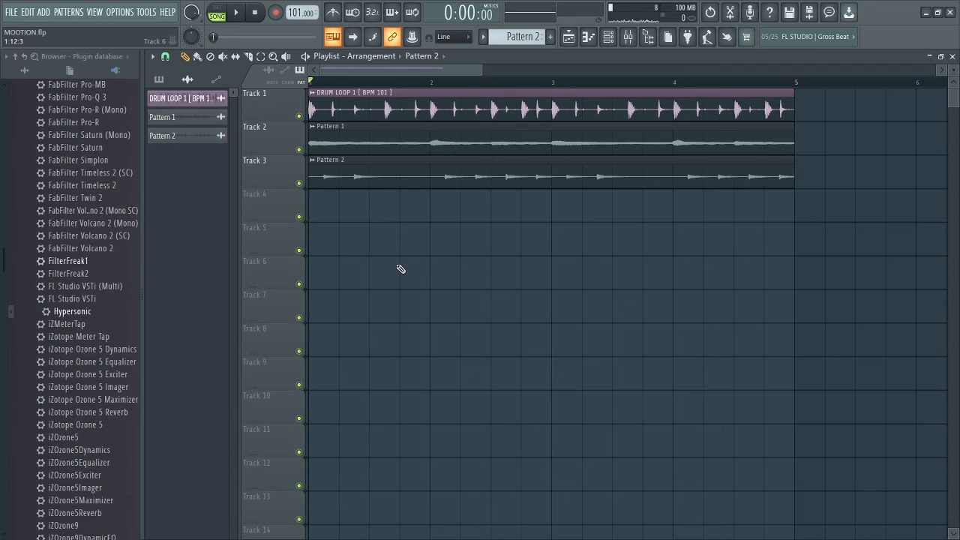
scroll(85, 342, down, 15)
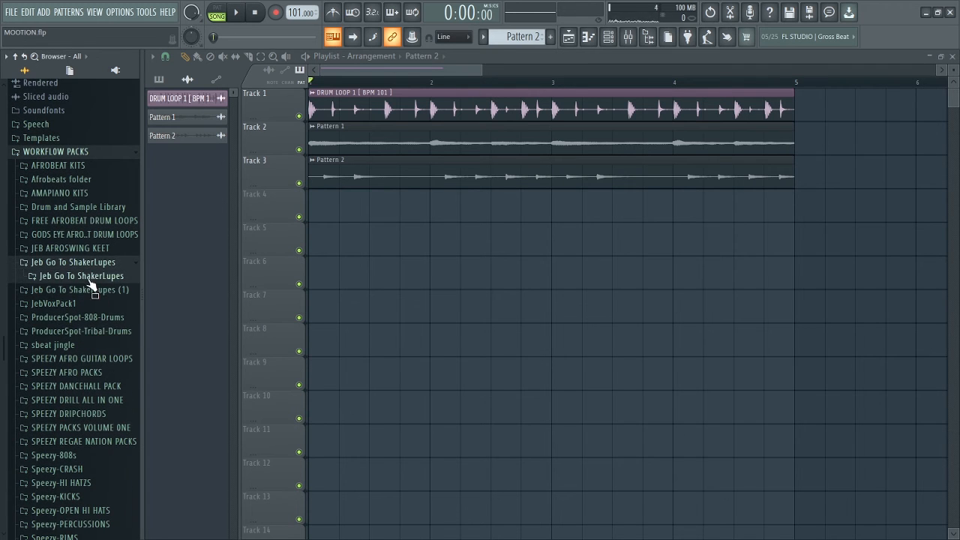
click(90, 277)
click(79, 234)
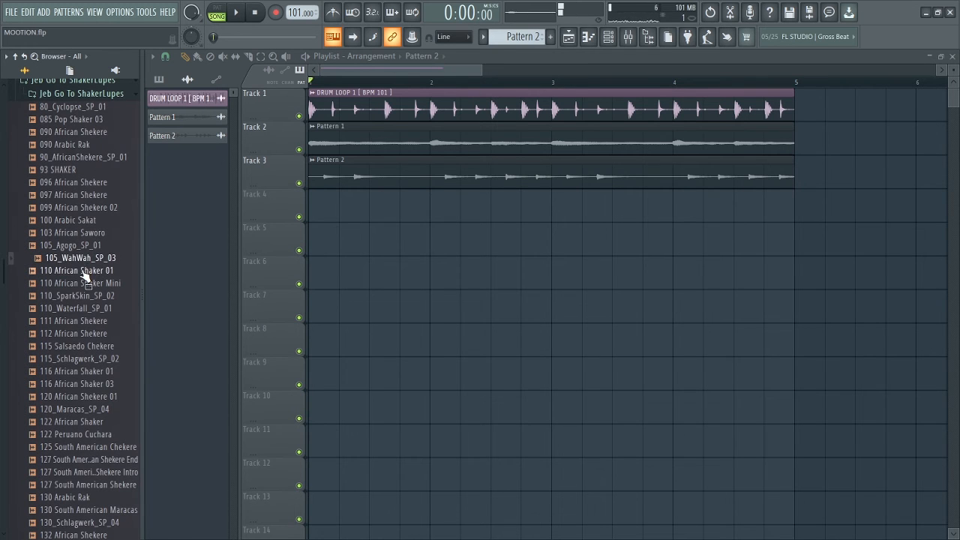
drag(270, 265, 337, 206)
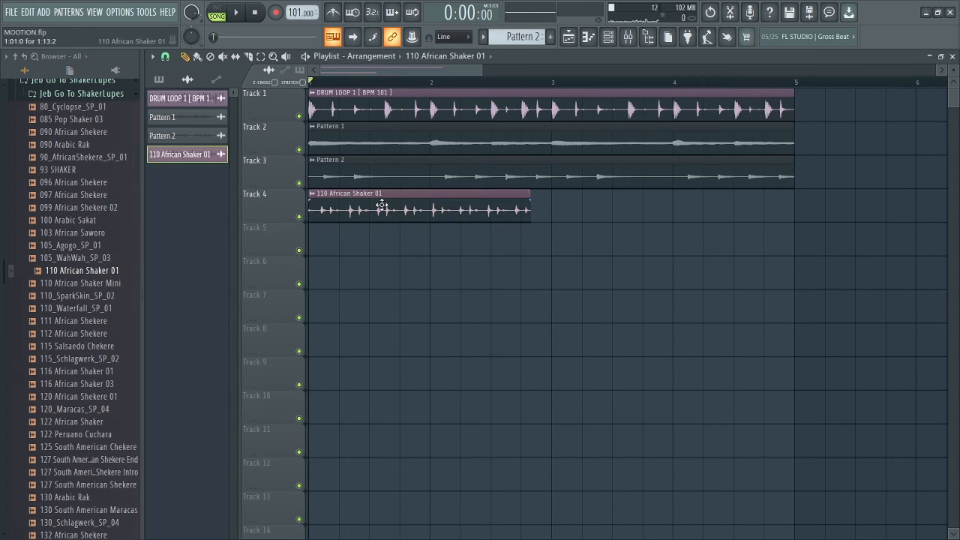
Step: Set the shaker sample's time-stretching mode to Auto in its channel settings and close them
double_click(382, 206)
drag(424, 165, 784, 230)
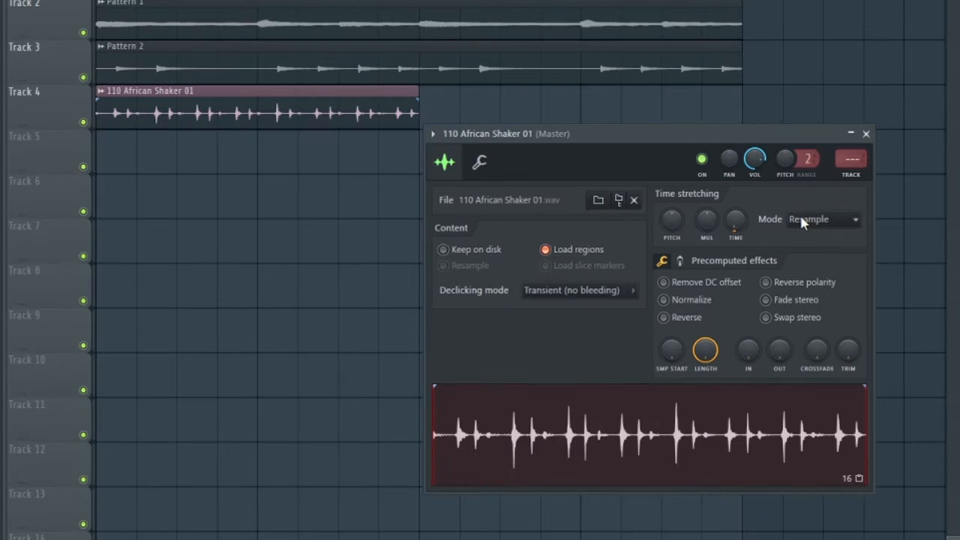
click(838, 289)
click(800, 373)
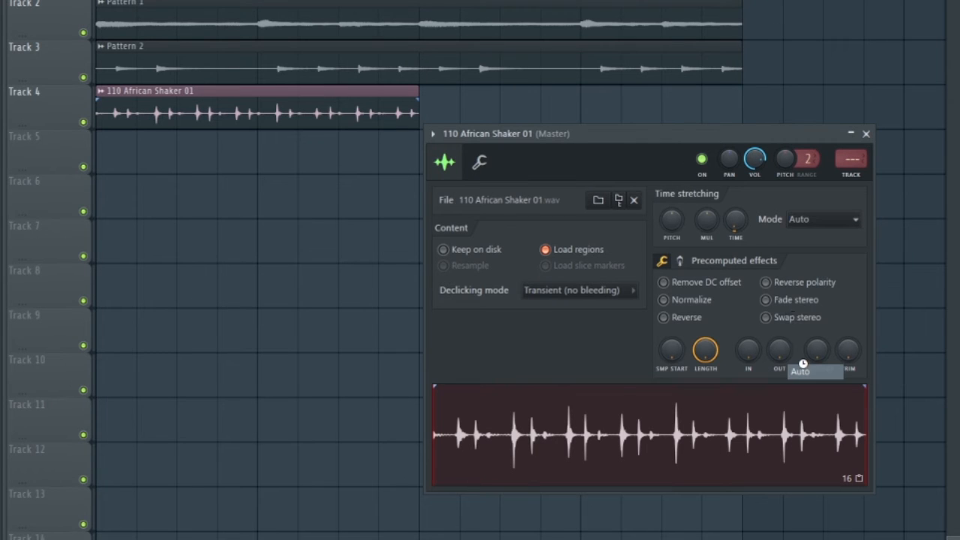
click(867, 134)
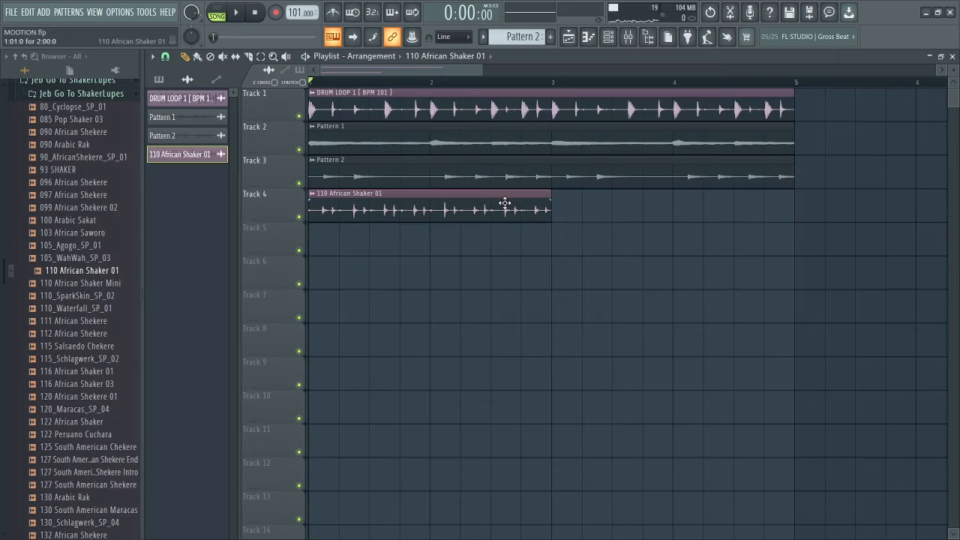
Step: Duplicate the shaker clip across bars 3 and 4 on Track 4 and play the arrangement
key(ctrl+b)
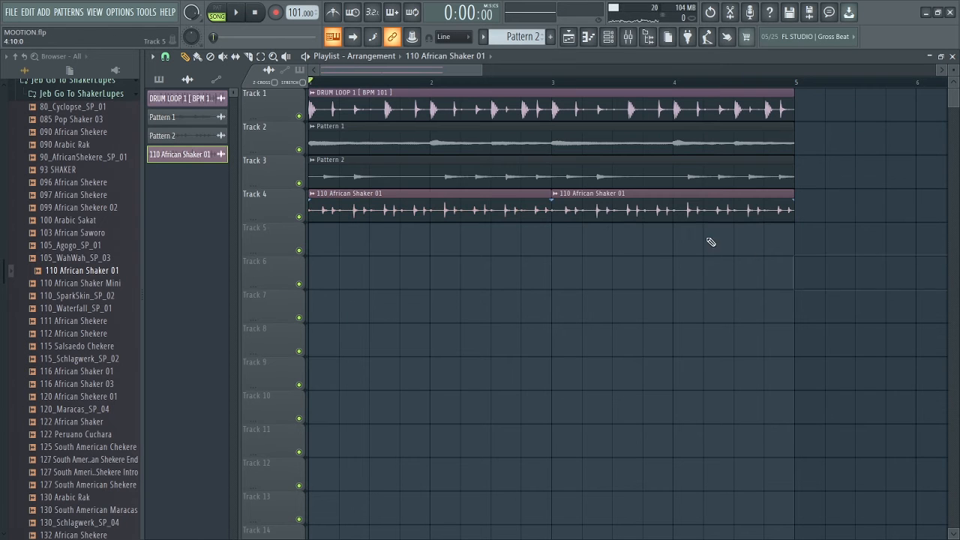
double_click(435, 212)
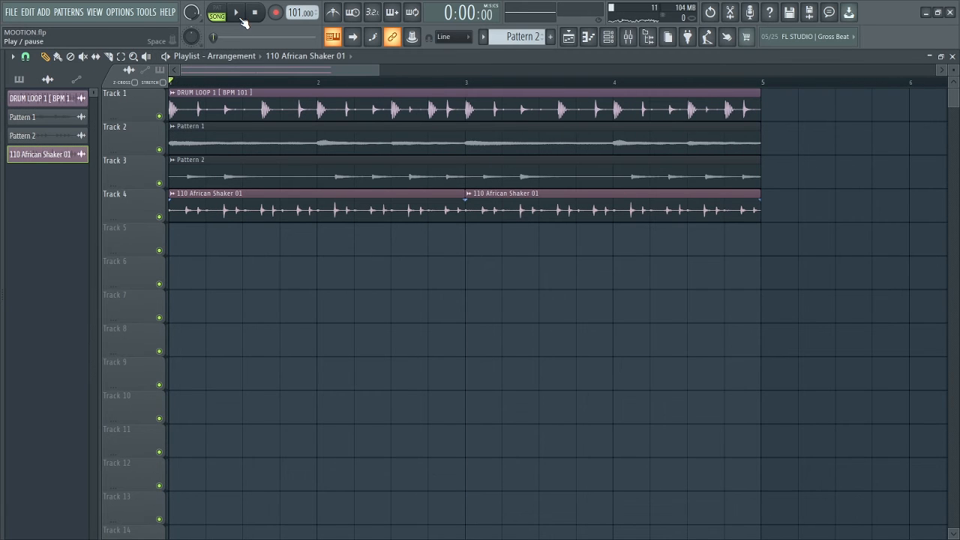
click(237, 12)
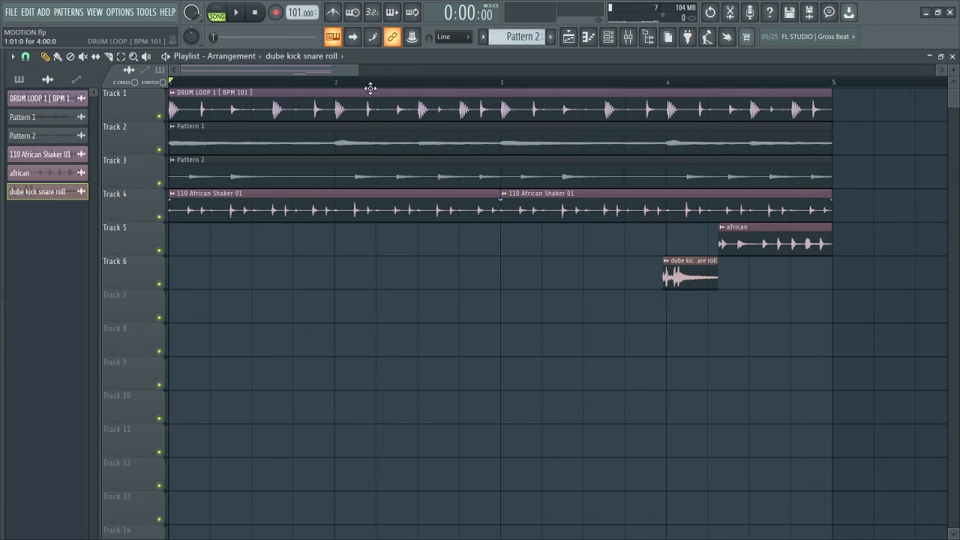
Step: Play the arrangement with the african and dube kick snare roll clips on Tracks 5 and 6
drag(356, 70, 483, 70)
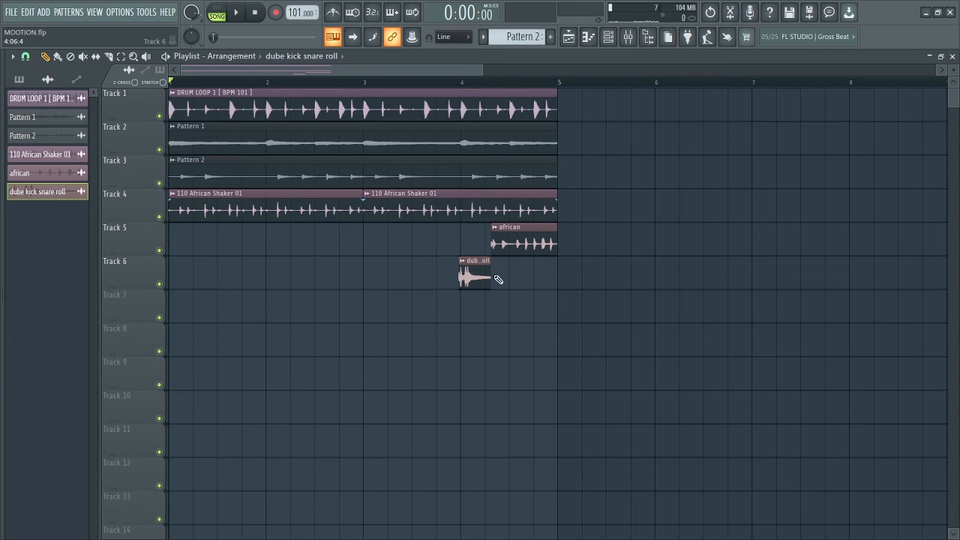
key(space)
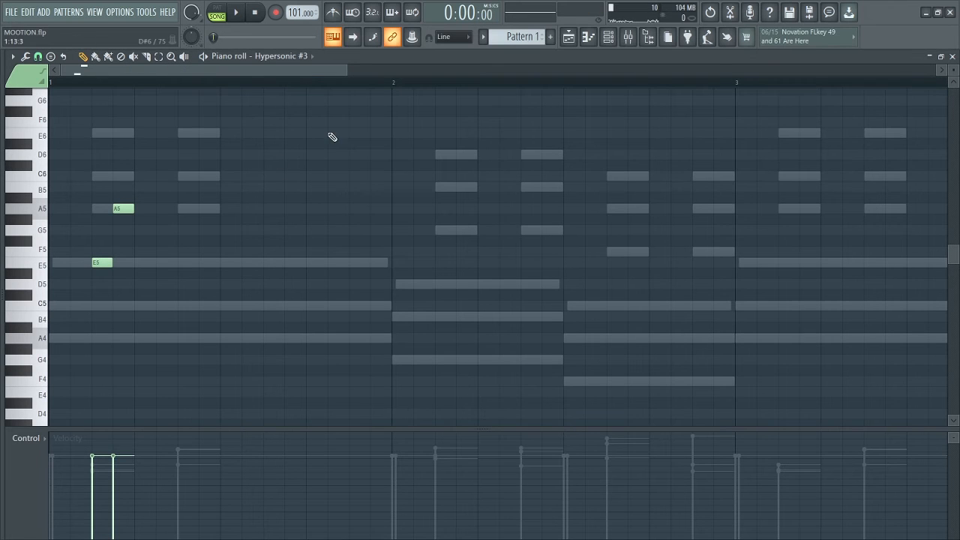
Step: Sketch the Hypersonic #3 melody in Pattern 1 with E5, A5, C6, E5, E5 from bar 1 and D5, G5, B5, D5, D5 from bar 2
drag(346, 71, 335, 71)
key(space)
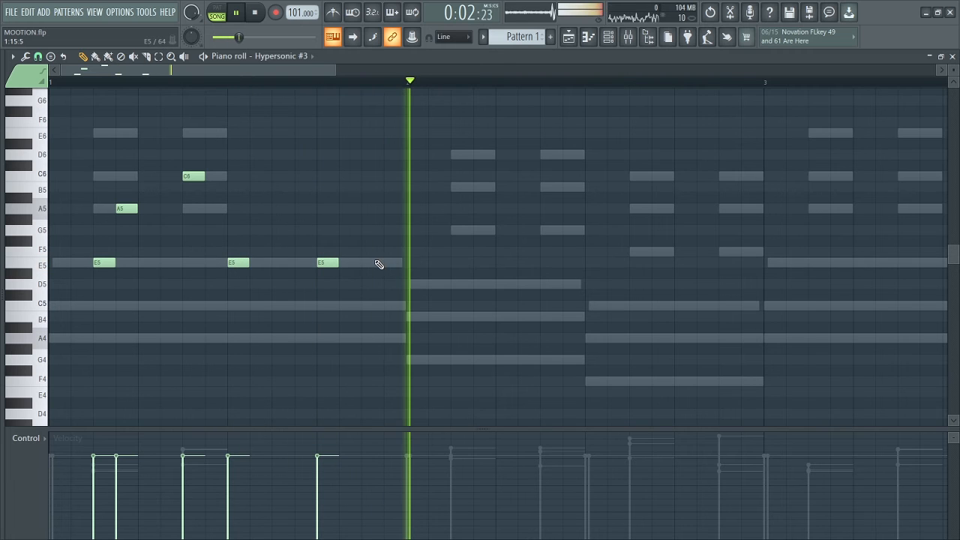
key(space)
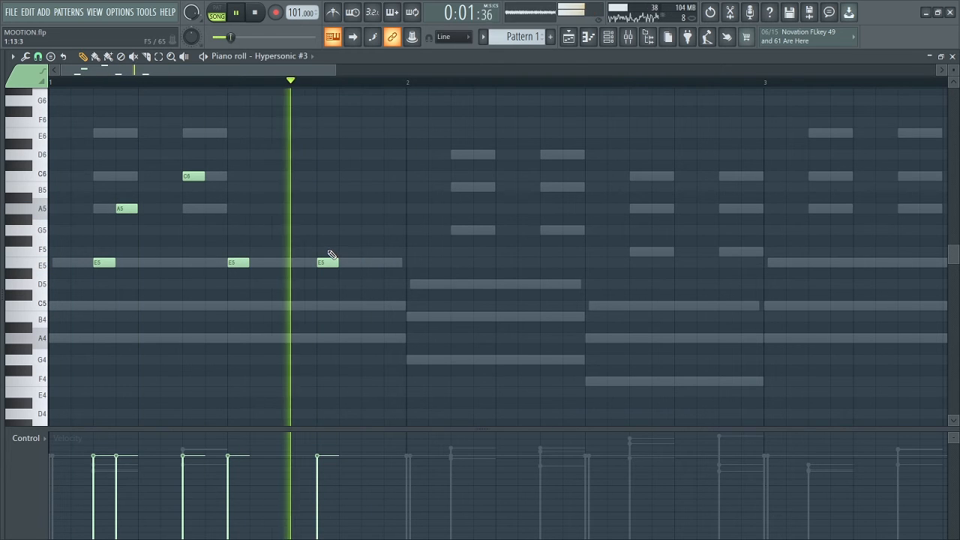
drag(476, 272, 588, 287)
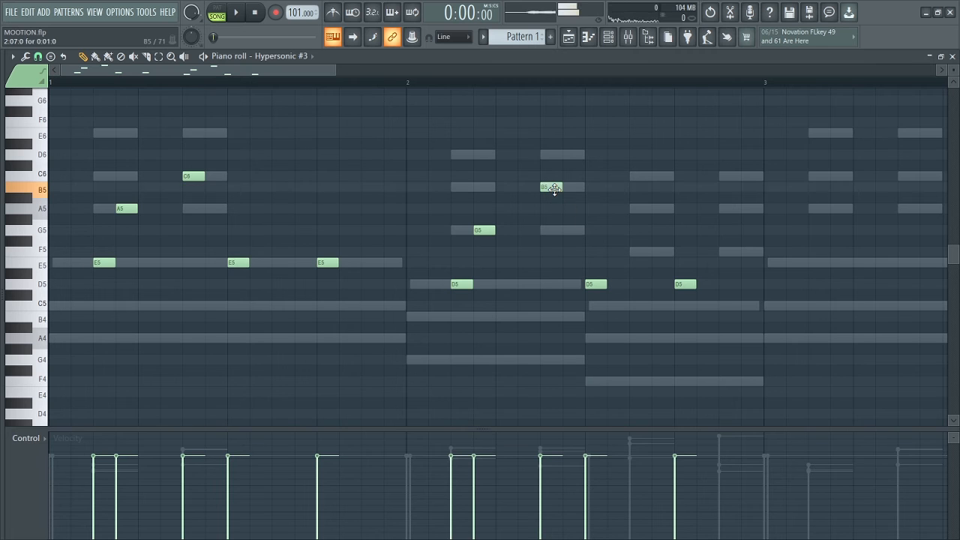
key(space)
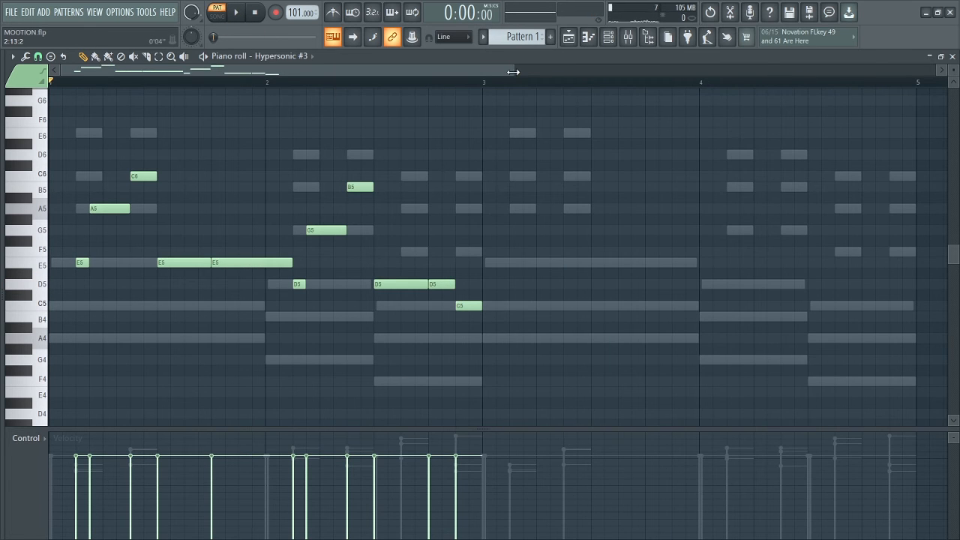
Step: Play the two-bar Hypersonic #3 melody together with the chords in pattern mode
drag(514, 72, 472, 70)
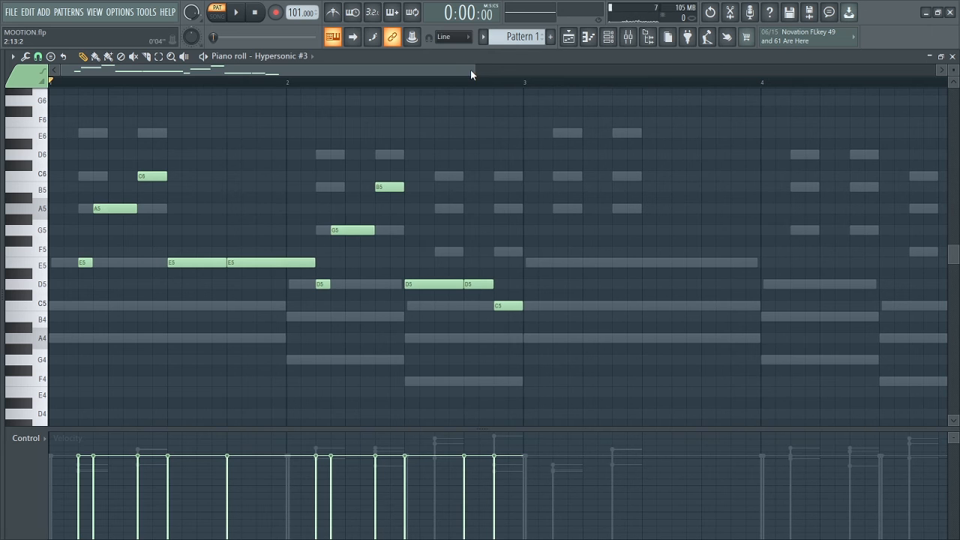
key(space)
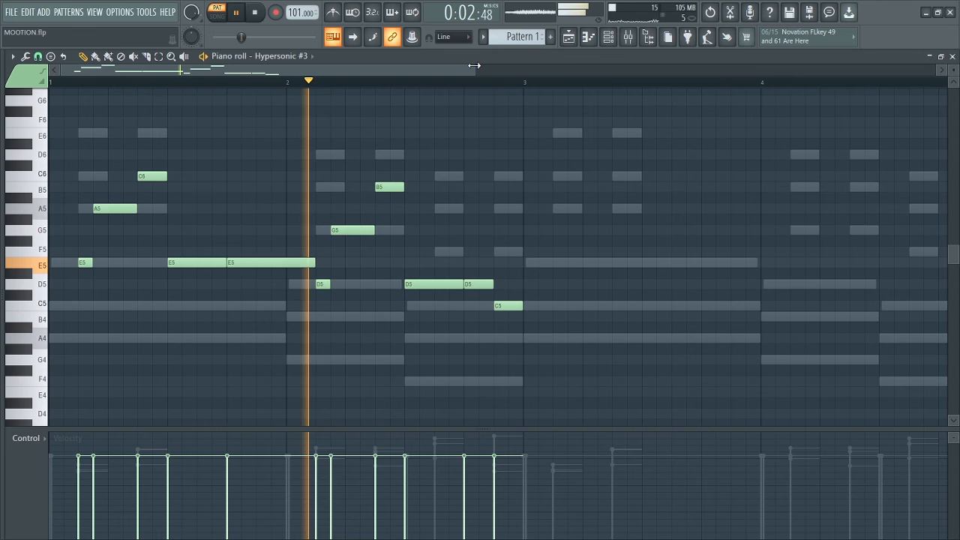
key(space)
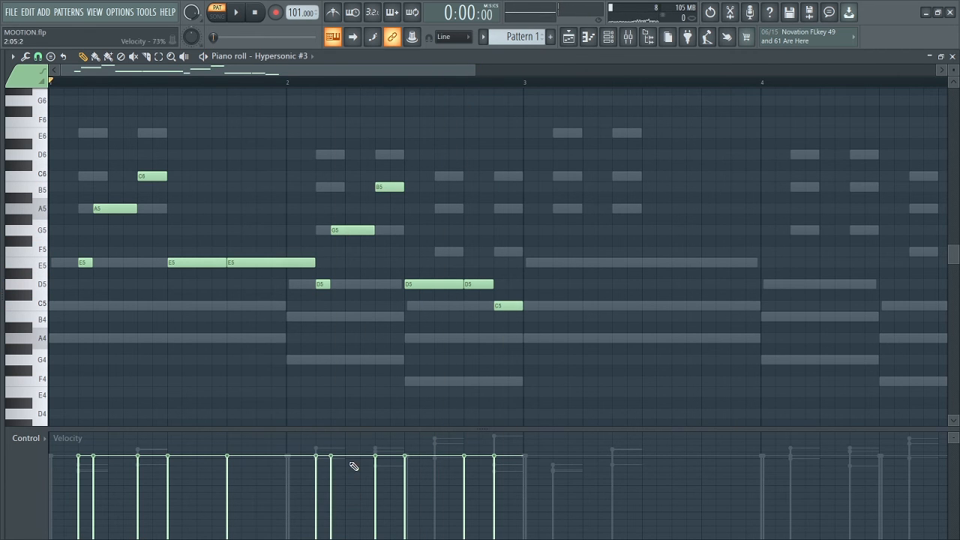
Step: Randomize the velocity and panning levels of the Hypersonic #3 melody notes with bipolar variation
key(alt+r)
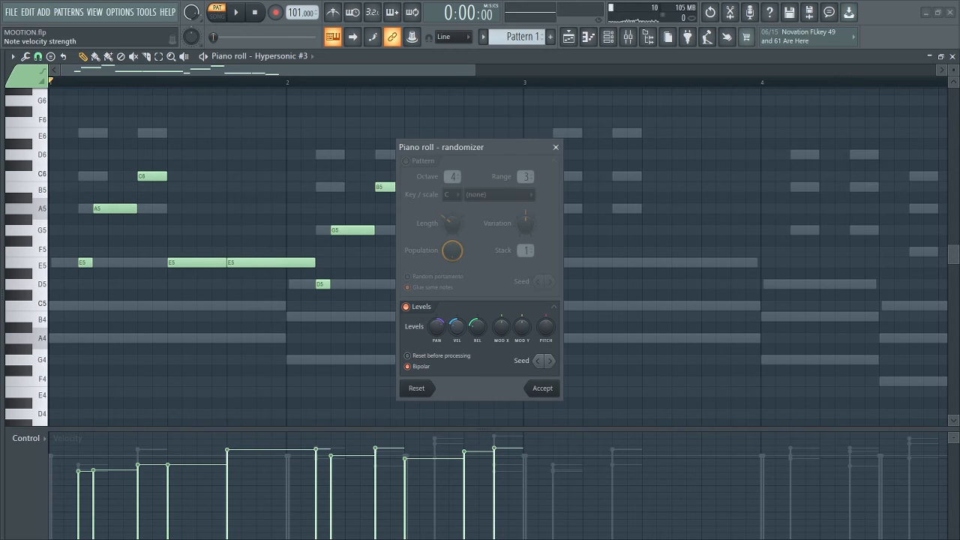
drag(477, 327, 439, 337)
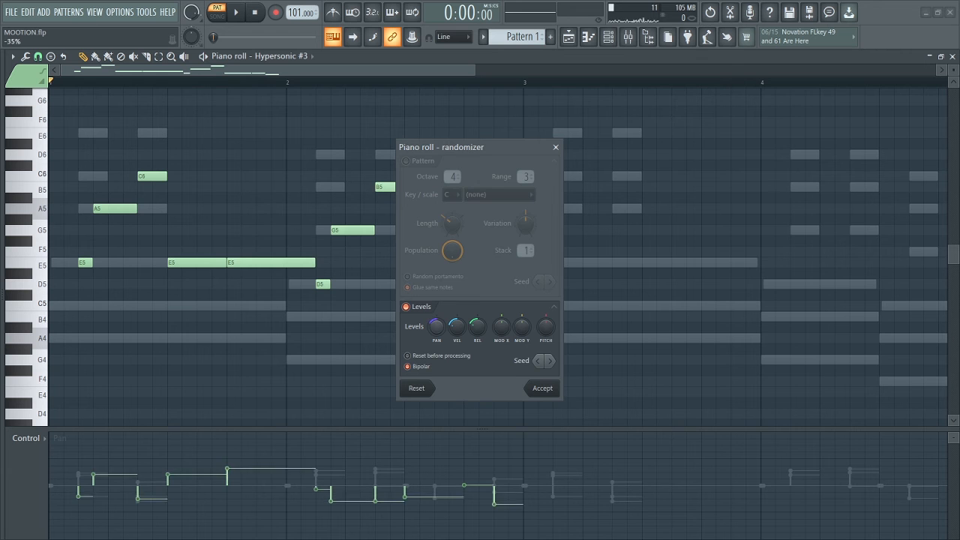
click(542, 388)
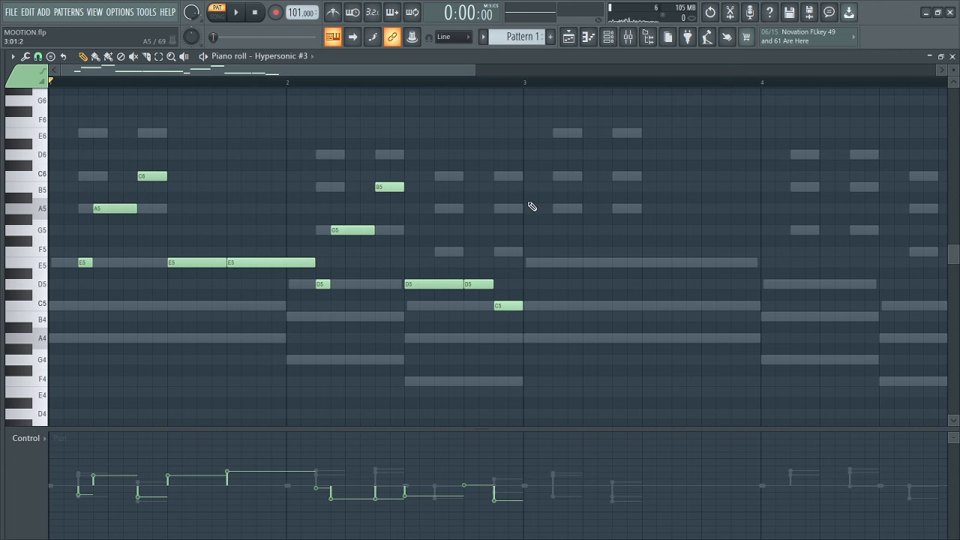
Step: Duplicate the two-bar melody into bars 3 and 4 and set the piano roll snap to Beat
drag(472, 75, 666, 73)
drag(403, 322, 4, 134)
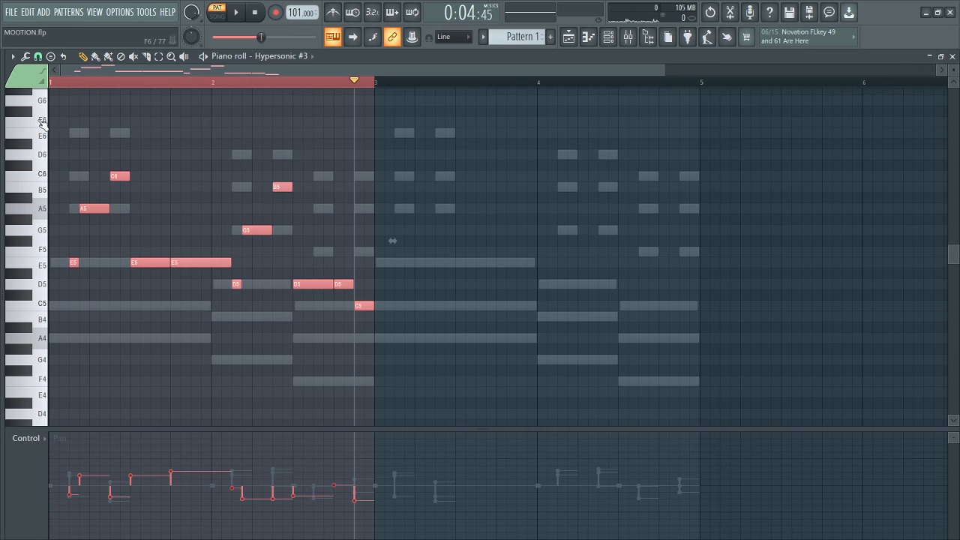
key(ctrl+b)
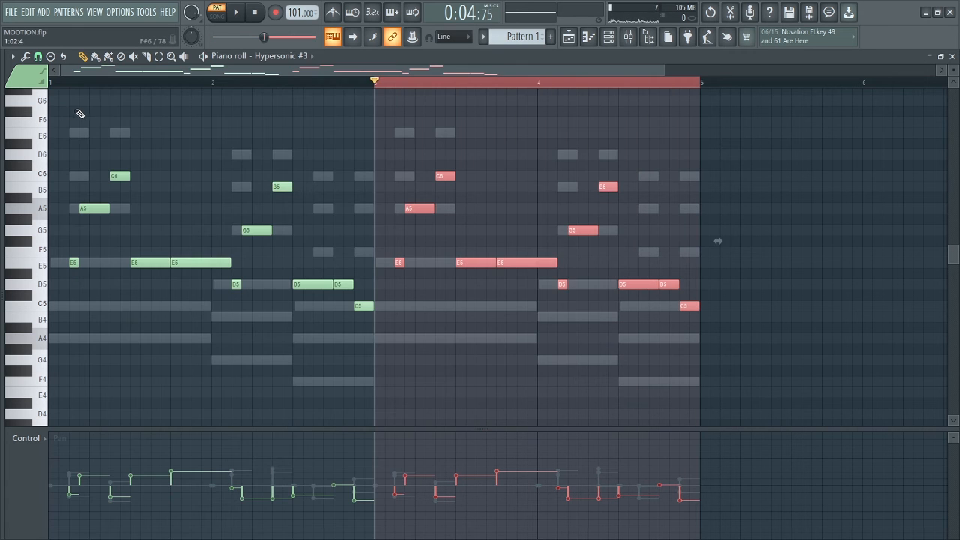
click(54, 84)
click(38, 56)
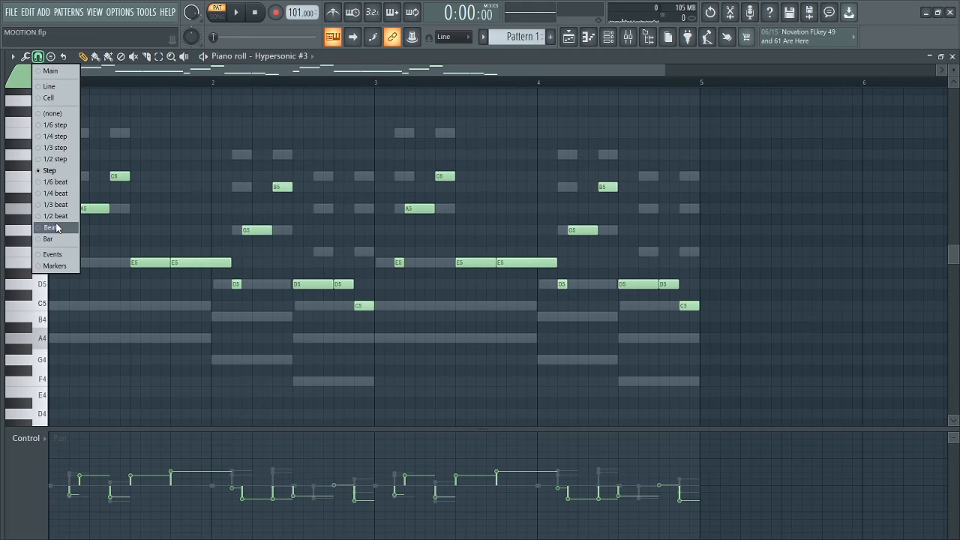
click(56, 227)
Step: Open the mixer track of Hypersonic #3, Insert 3, and load Fruity Reeverb 2 in its first effect slot
click(608, 37)
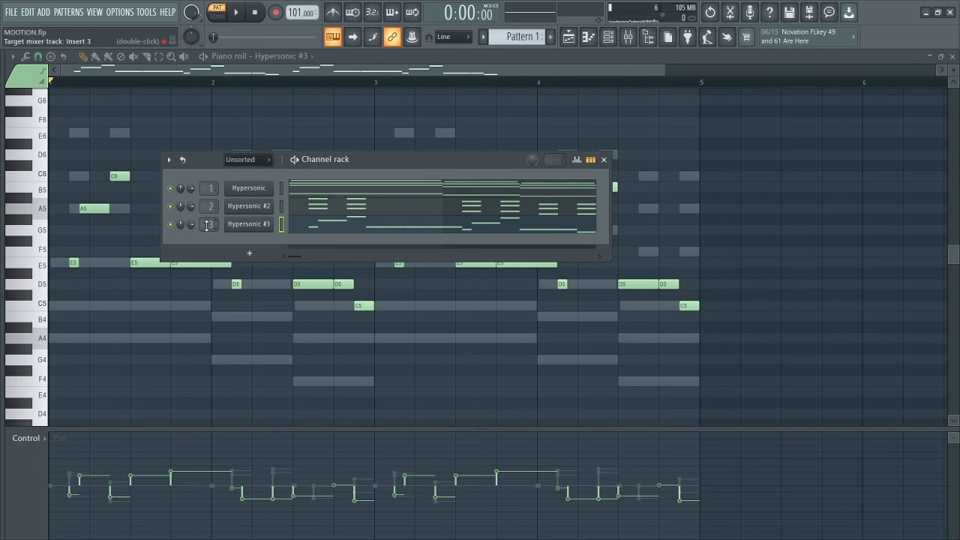
double_click(208, 225)
click(675, 165)
click(489, 288)
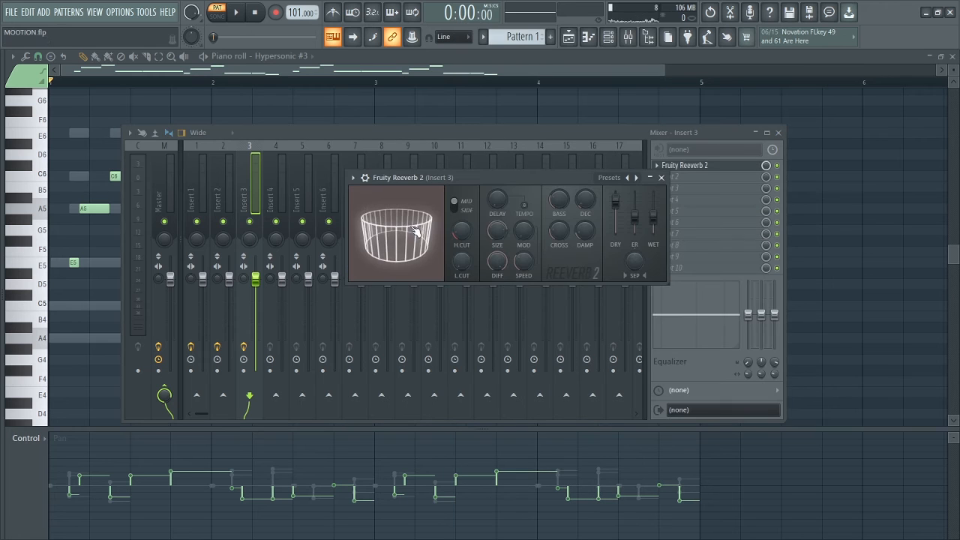
Step: Solo Insert 3 and set the reverb's wet level to 66% while the pattern plays, and close the mixer
right_click(253, 221)
key(space)
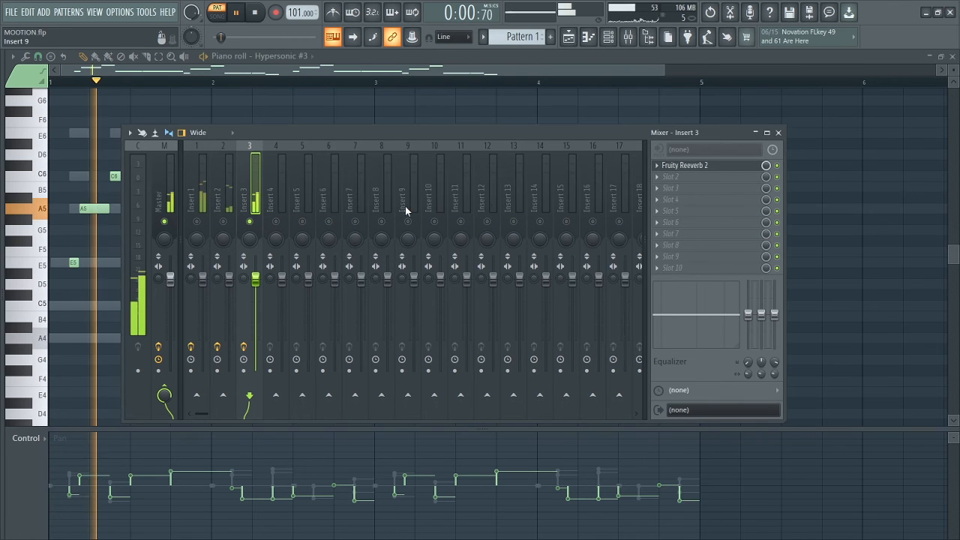
click(688, 166)
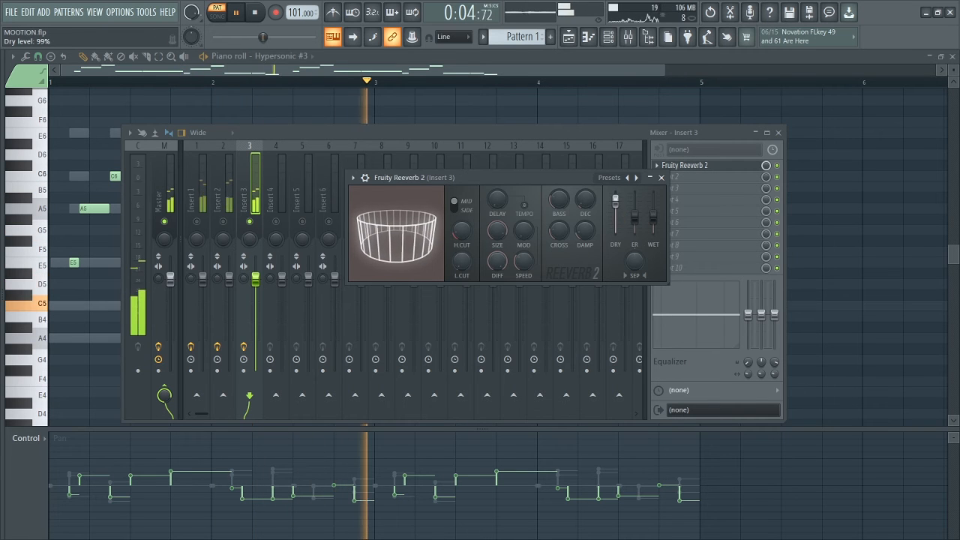
drag(653, 216, 653, 211)
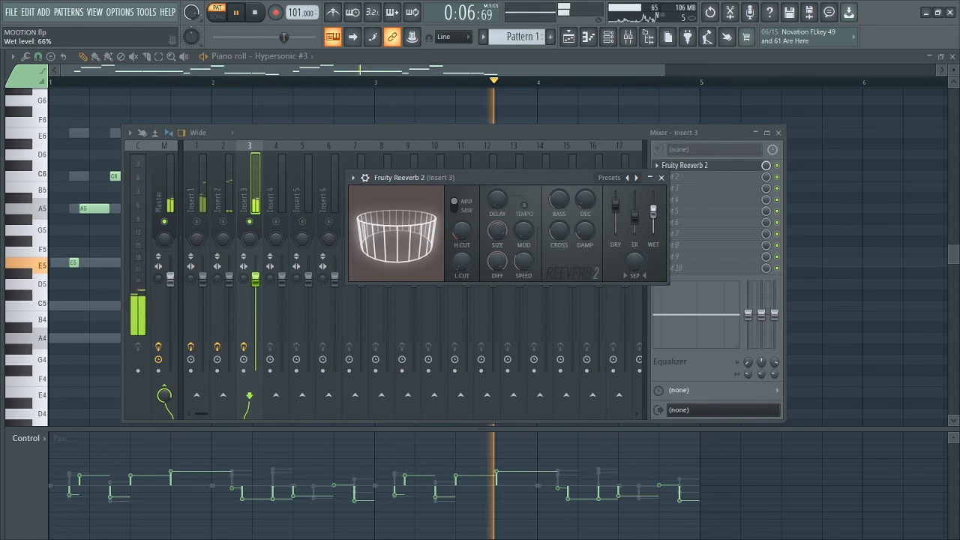
key(space)
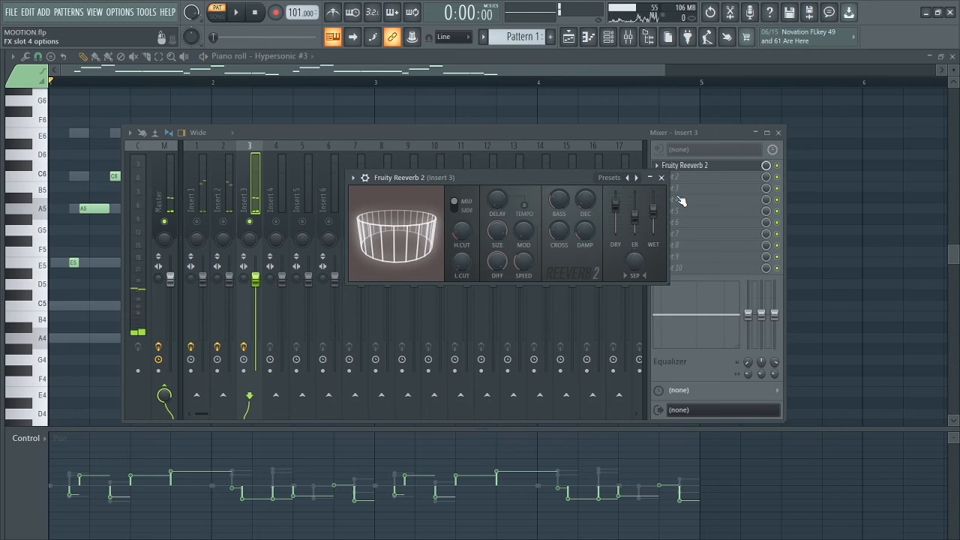
key(F9)
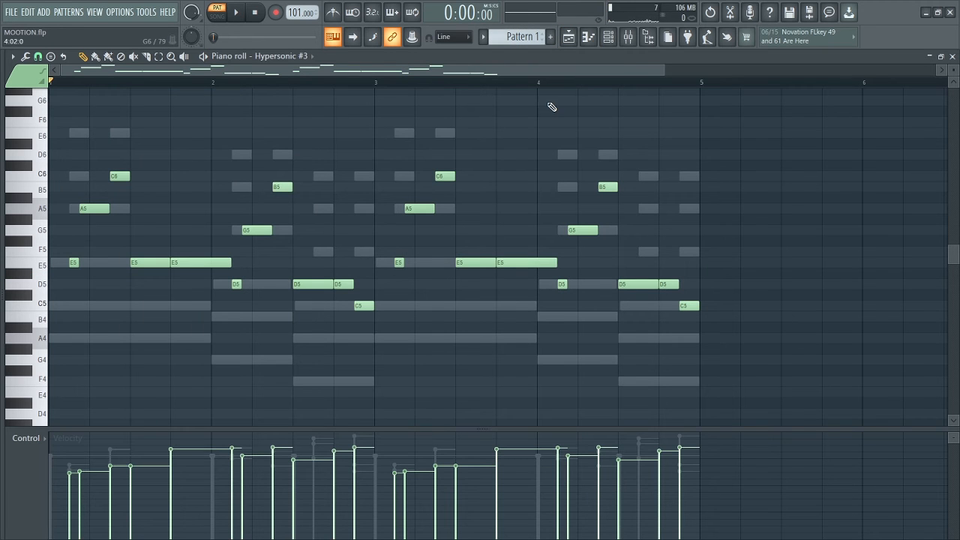
Step: Cut the Hypersonic #3 melody from Pattern 1 and paste it into the same channel in Pattern 3
key(F6)
right_click(246, 228)
click(404, 226)
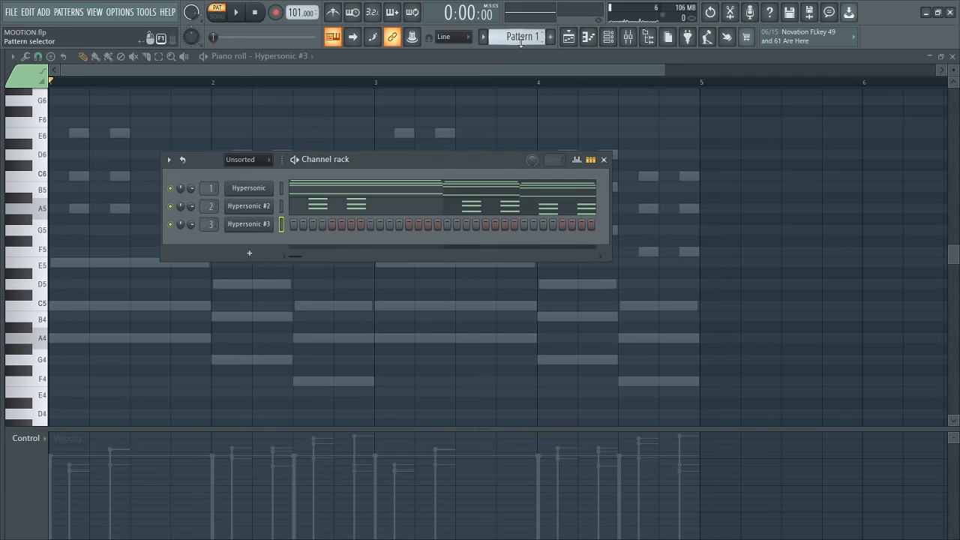
scroll(519, 42, down, 2)
right_click(268, 232)
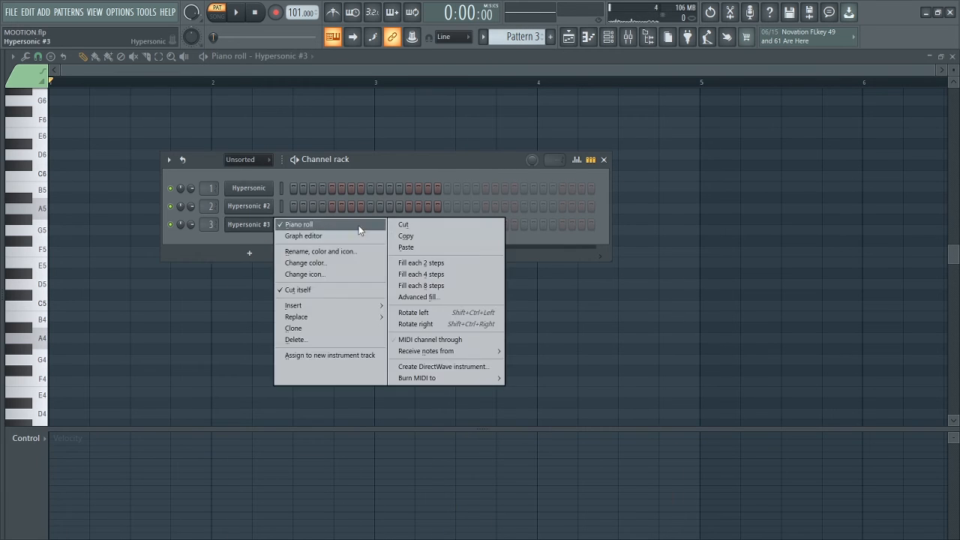
click(407, 247)
Step: Render Pattern 3 as an audio clip on Track 7 from bar 1 and trim it to end at bar 5
click(568, 36)
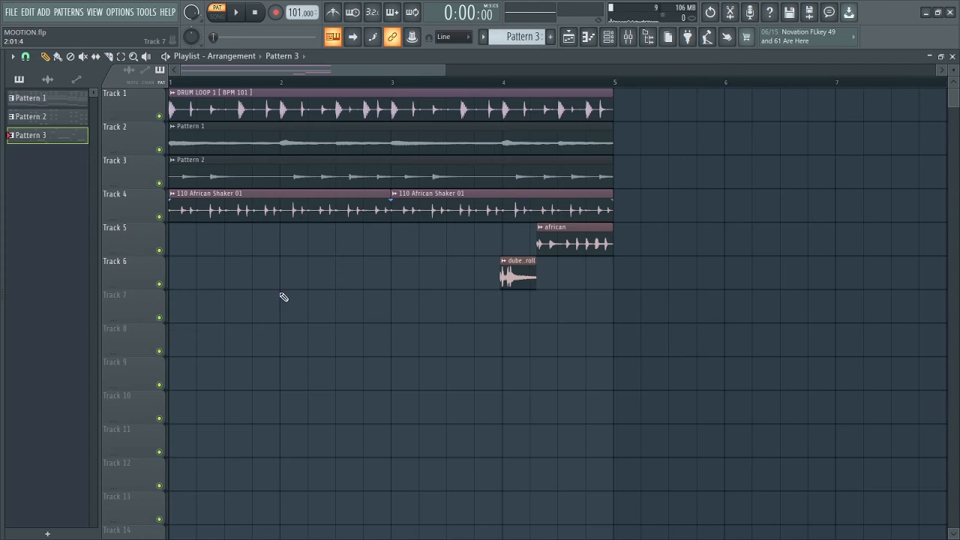
right_click(45, 140)
click(131, 349)
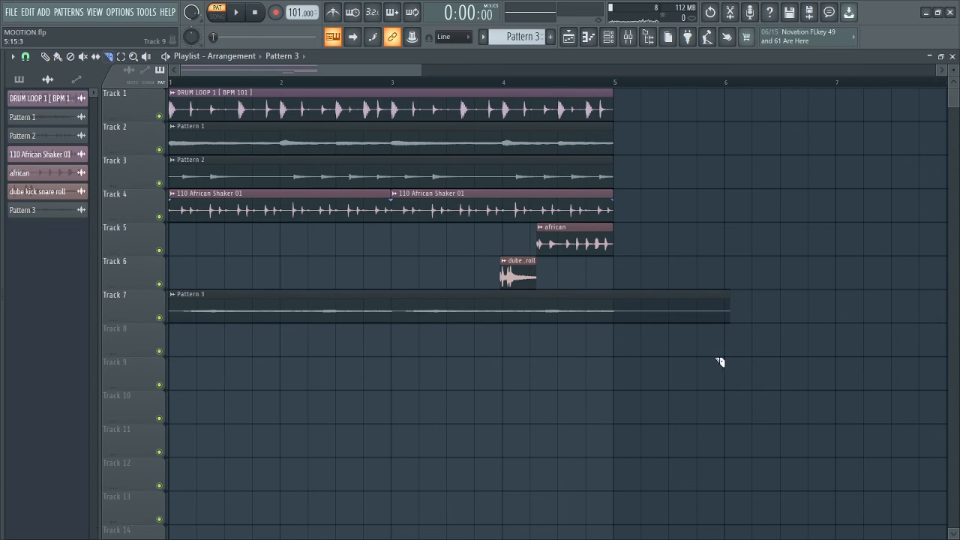
click(25, 56)
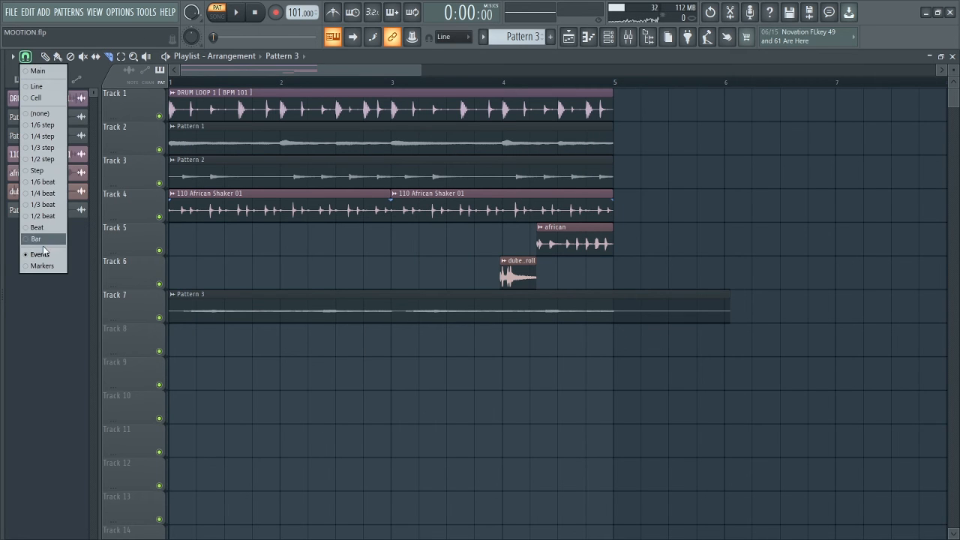
click(43, 254)
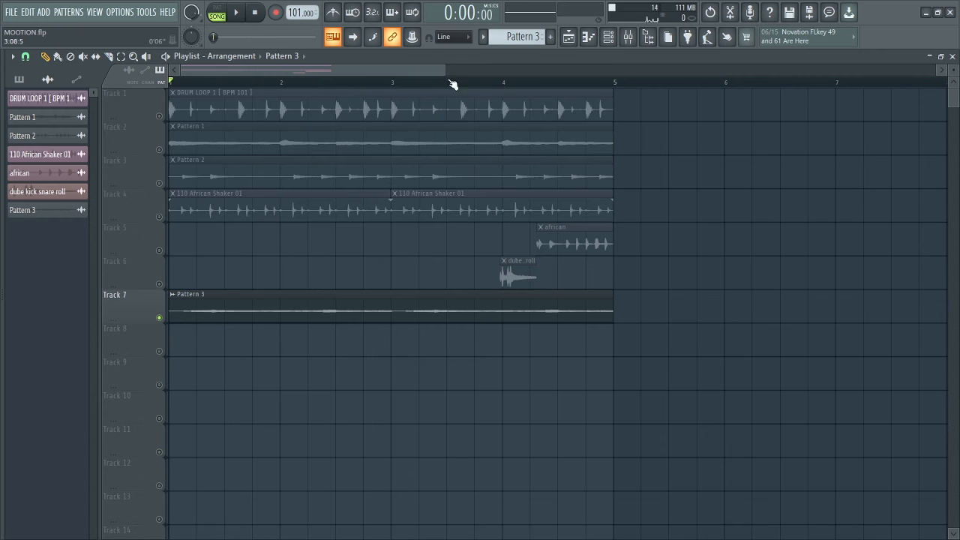
Step: Play the rendered Pattern 3 clip by itself with Track 7 soloed
drag(441, 72, 433, 70)
key(space)
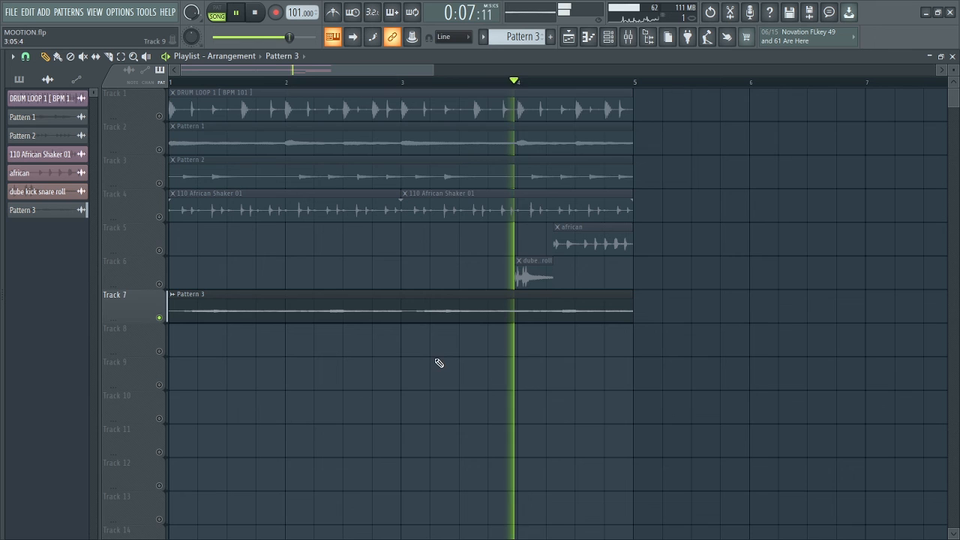
key(space)
Step: Reactivate all playlist tracks and play the full arrangement with the Pattern 3 melody
click(160, 117)
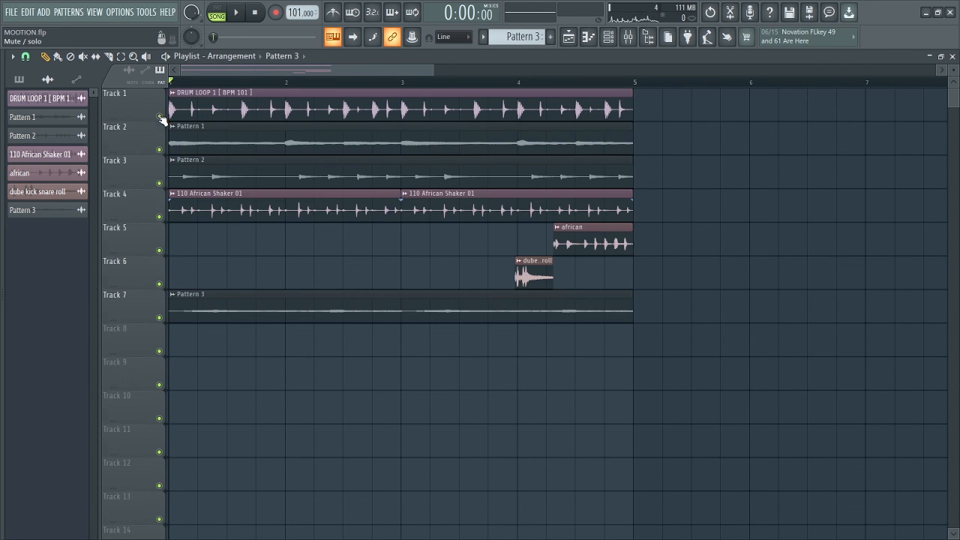
drag(433, 70, 525, 72)
key(space)
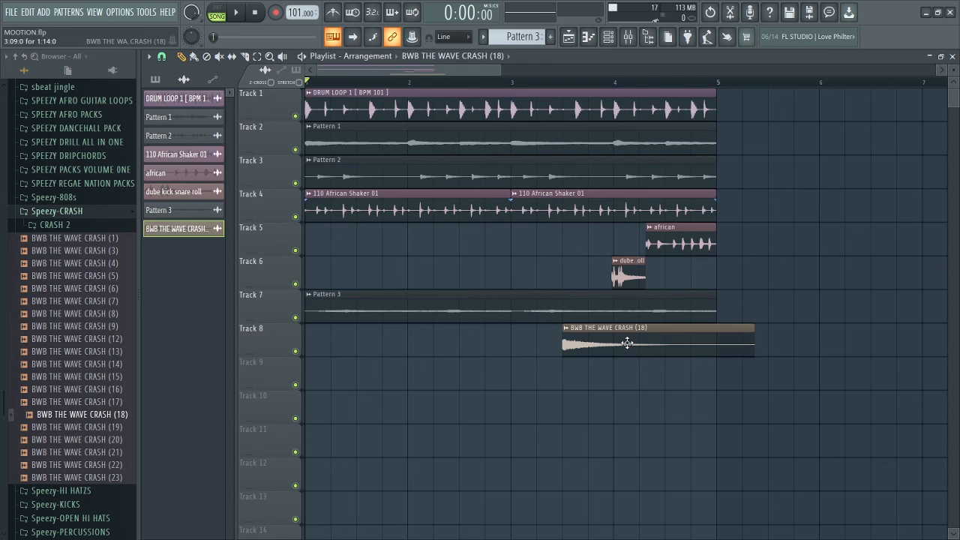
Step: Reverse the BWB THE WAVE CRASH (18) sample on Track 8 and set its channel volume to 35%
double_click(627, 344)
click(326, 250)
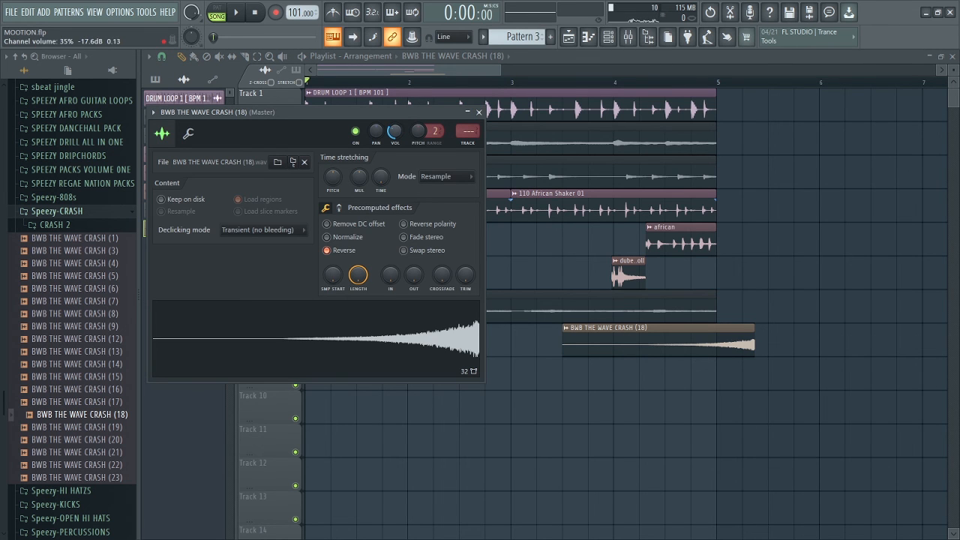
click(478, 112)
Step: Set the playlist snap to Events and move the reversed crash clip on Track 8 to end just before bar 4
drag(621, 335, 544, 316)
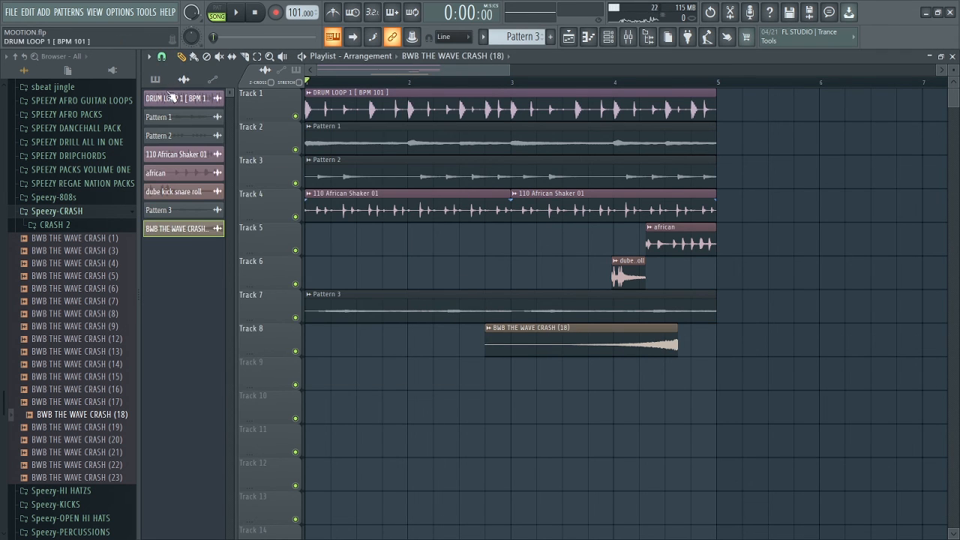
click(161, 57)
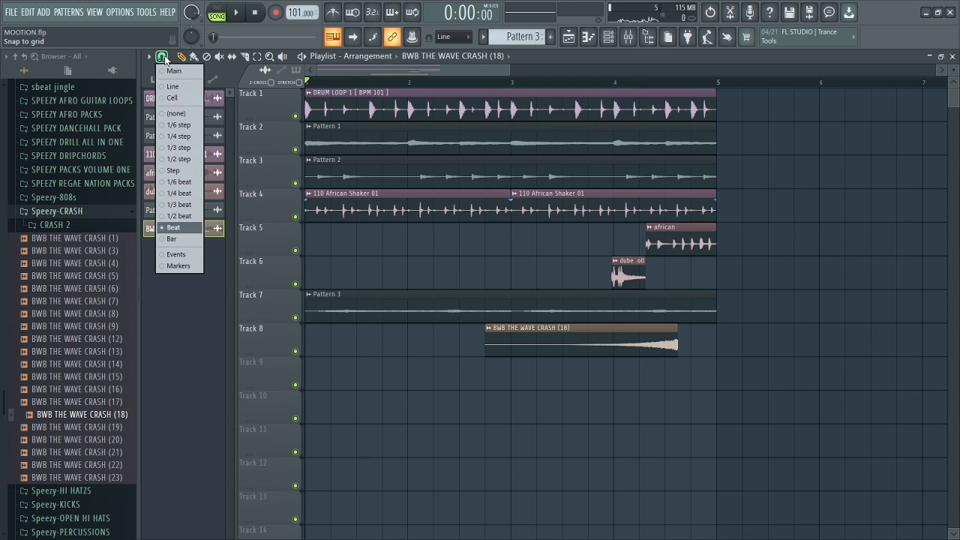
click(189, 255)
scroll(480, 217, up, 2)
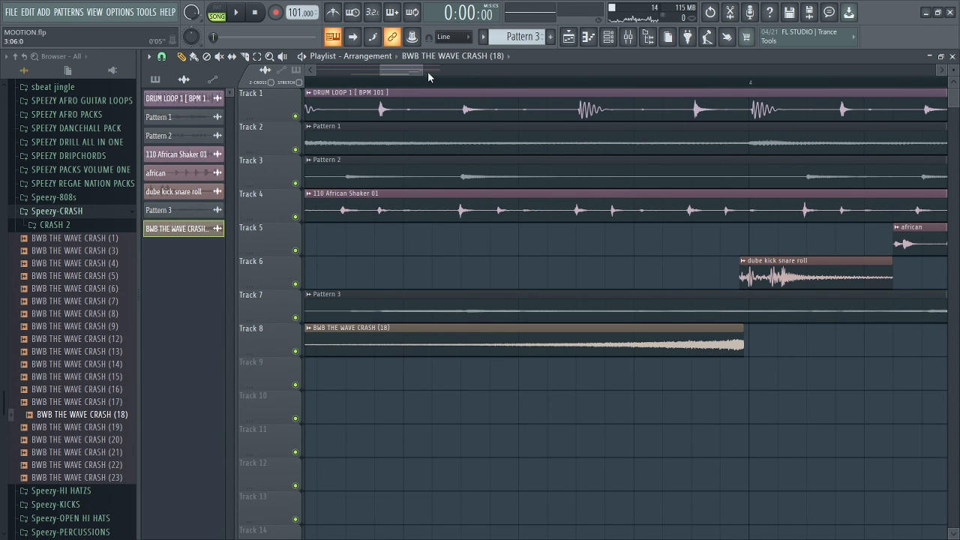
Step: Play the full arrangement from bar 1 to hear the crash effects together with the drum, chord, marimba and melody tracks
drag(407, 67, 419, 67)
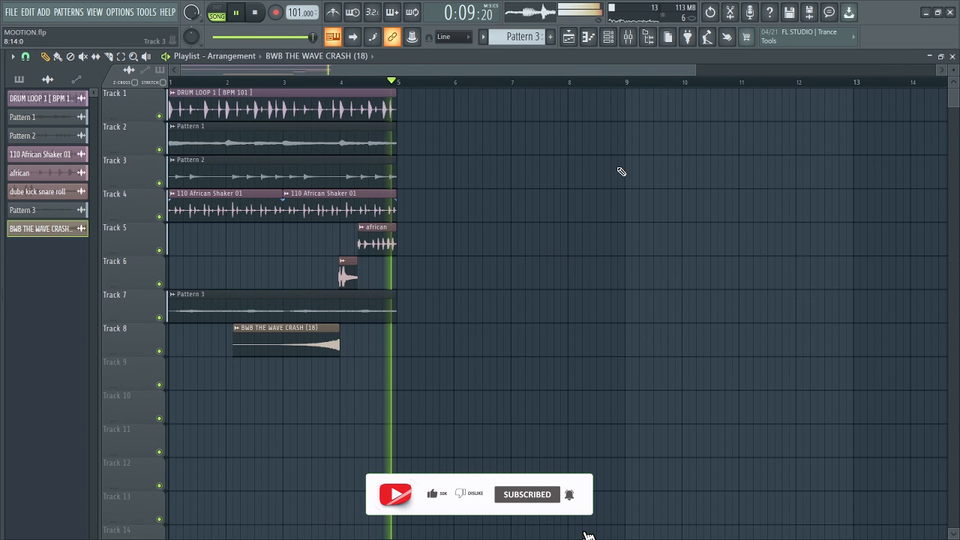
drag(697, 72, 496, 72)
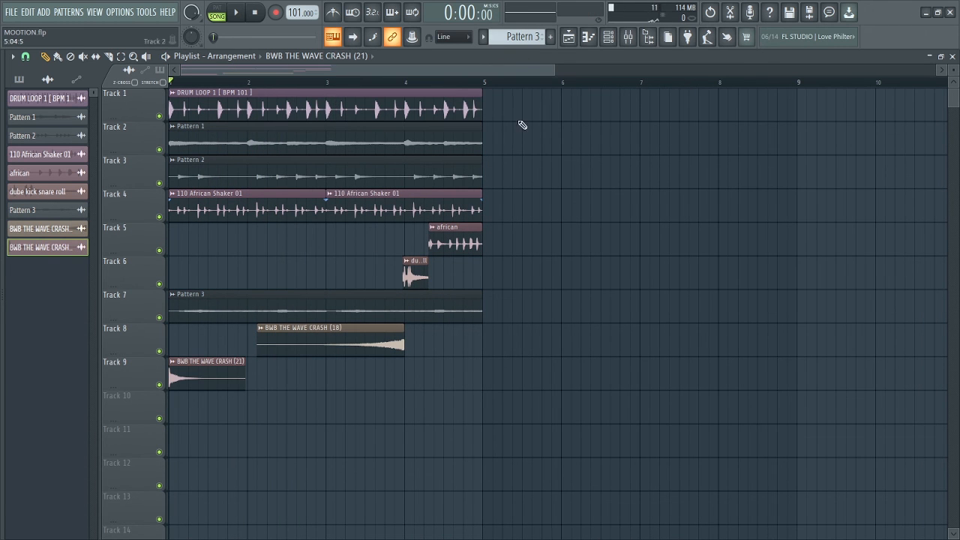
drag(555, 66, 340, 374)
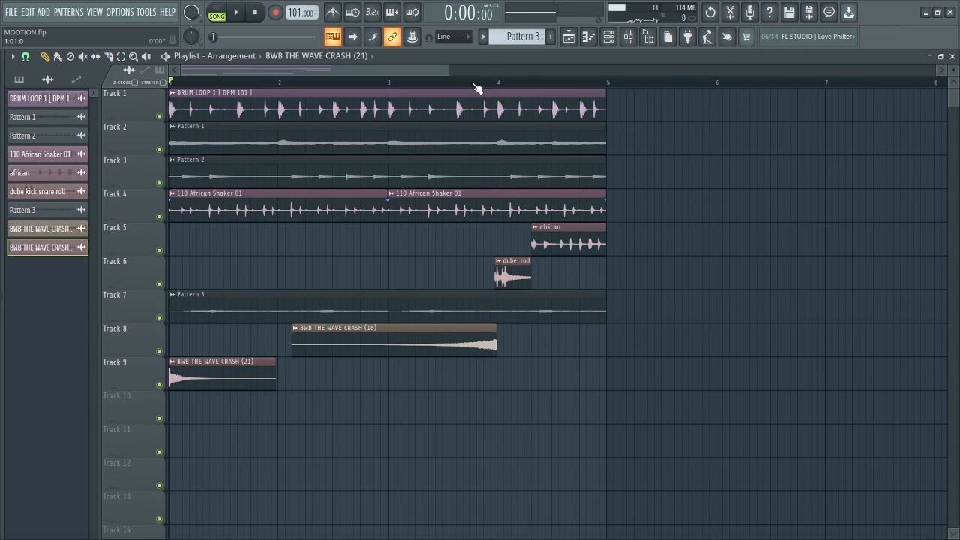
key(space)
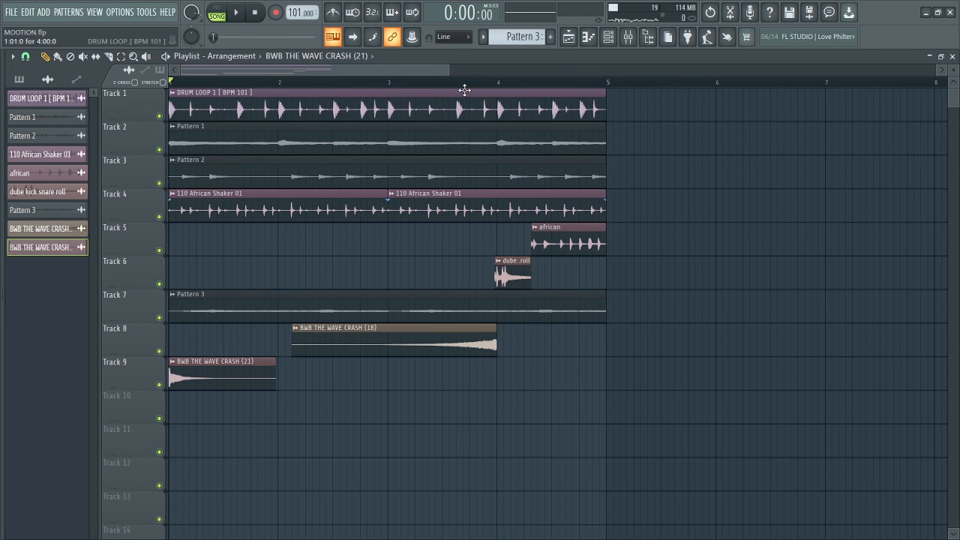
drag(450, 70, 383, 68)
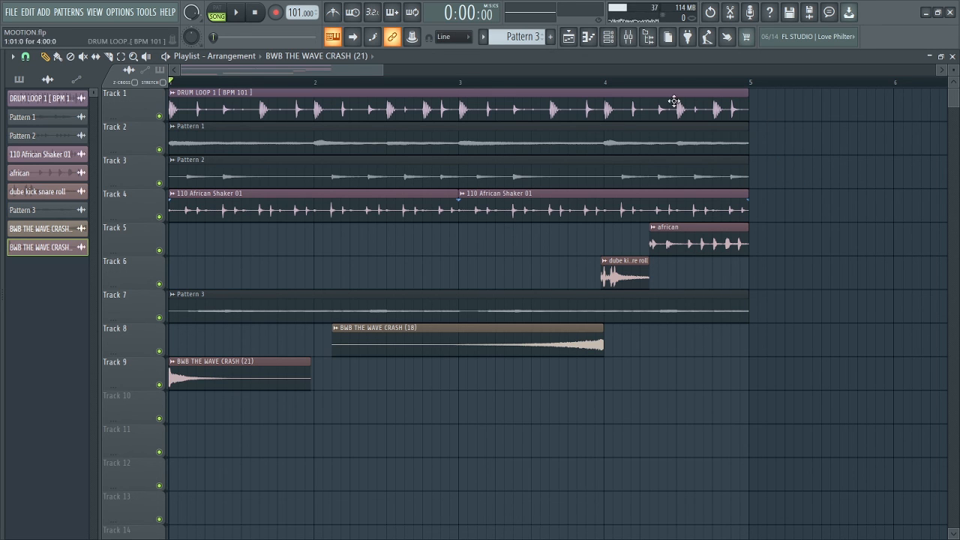
key(space)
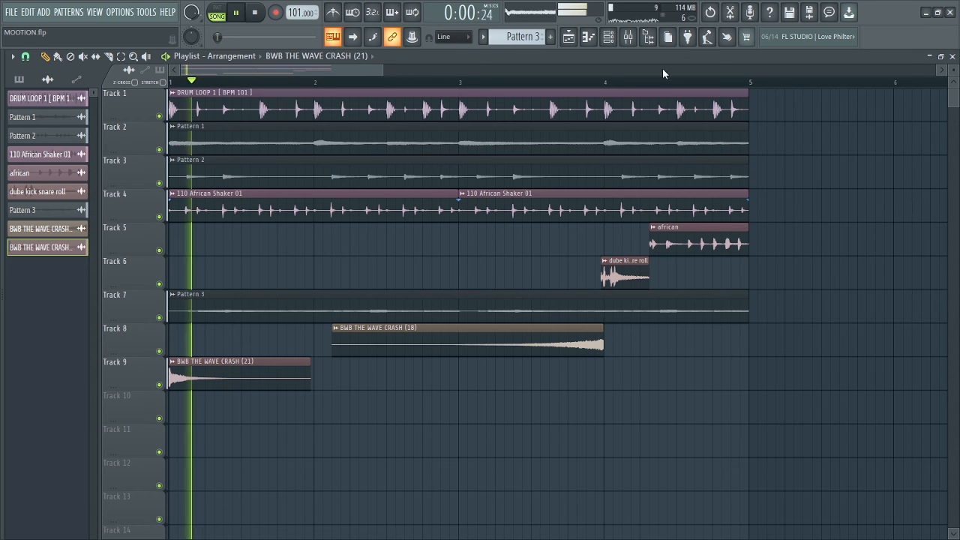